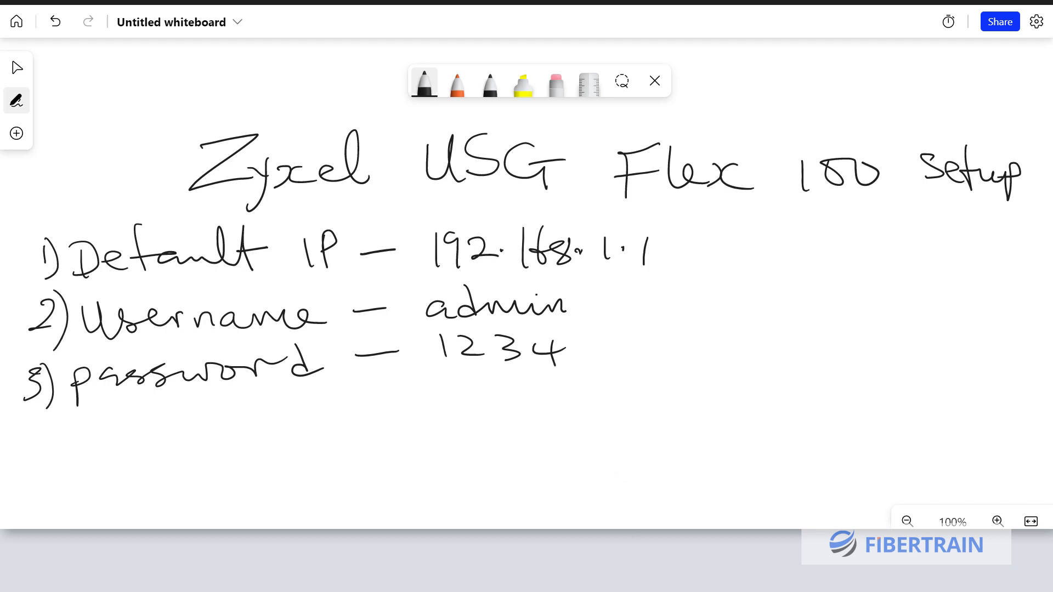
Switch from the Whiteboard notes to the browser's eBay photo gallery of the firewall
{"action": "key", "text": "alt+Tab"}
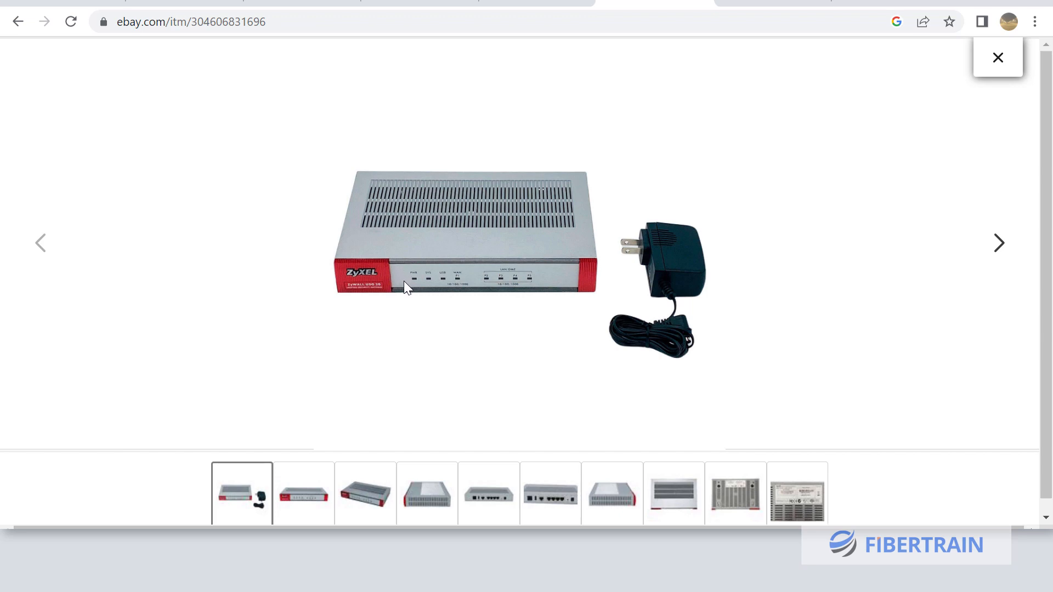
Step through the eBay photos to the firewall's rear-port view and enlarge it
{"action": "left_click", "coordinate": [309, 497]}
{"action": "left_click", "coordinate": [363, 498]}
{"action": "left_click", "coordinate": [445, 506]}
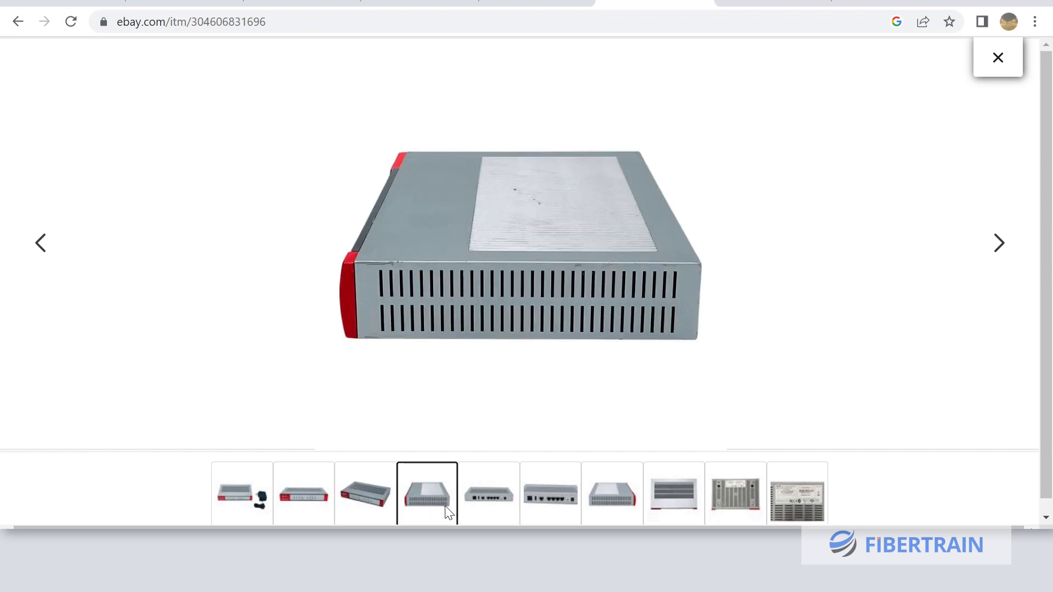
{"action": "left_click", "coordinate": [477, 515]}
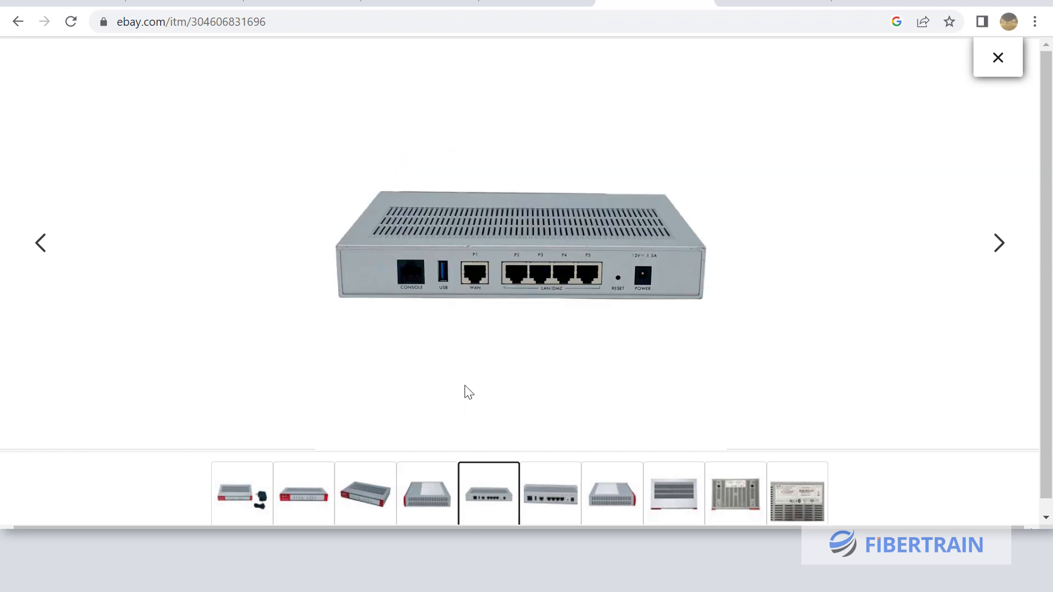
{"action": "left_click", "coordinate": [513, 296]}
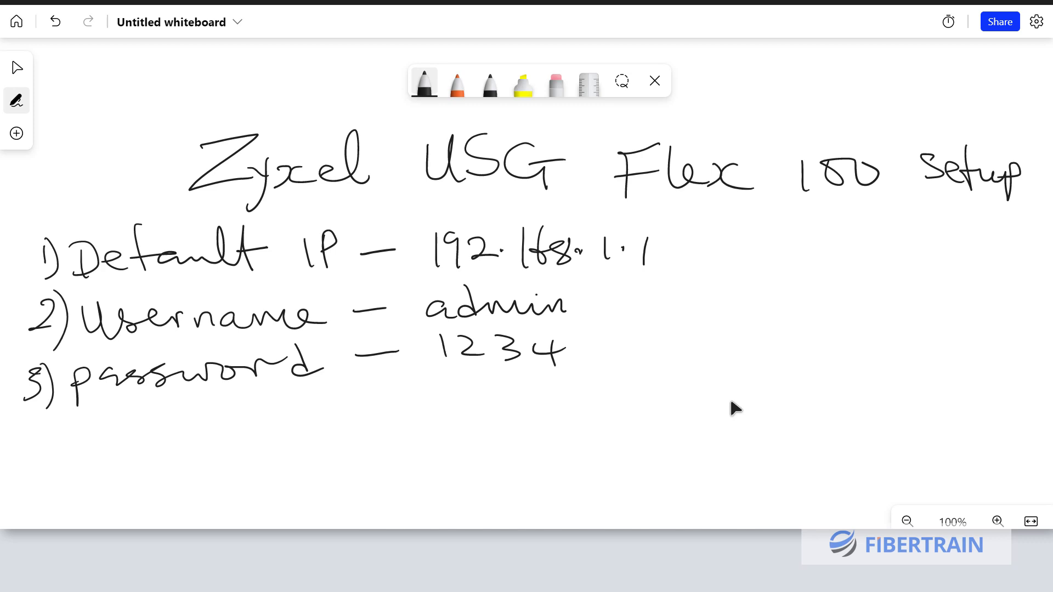
Draw the router box labelled MTN 5G with address 192.168.0.1
{"action": "left_click_drag", "start_coordinate": [700, 285], "coordinate": [690, 341]}
{"action": "mouse_move", "coordinate": [700, 284]}
{"action": "left_mouse_down"}
{"action": "mouse_move", "coordinate": [773, 277]}
{"action": "mouse_move", "coordinate": [754, 347]}
{"action": "mouse_move", "coordinate": [681, 355]}
{"action": "mouse_move", "coordinate": [688, 327]}
{"action": "left_mouse_up"}
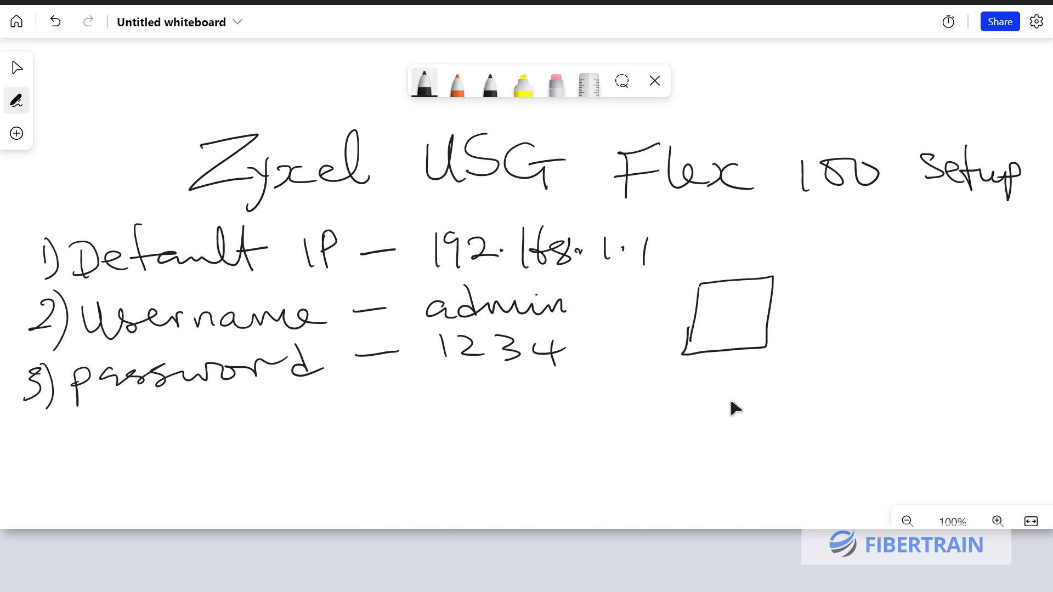
{"action": "mouse_move", "coordinate": [720, 267]}
{"action": "left_mouse_down"}
{"action": "mouse_move", "coordinate": [728, 257]}
{"action": "mouse_move", "coordinate": [740, 266]}
{"action": "mouse_move", "coordinate": [763, 242]}
{"action": "left_mouse_up"}
{"action": "left_click_drag", "start_coordinate": [752, 247], "coordinate": [750, 264]}
{"action": "mouse_move", "coordinate": [768, 248]}
{"action": "left_mouse_down"}
{"action": "mouse_move", "coordinate": [762, 265]}
{"action": "mouse_move", "coordinate": [777, 263]}
{"action": "left_mouse_up"}
{"action": "mouse_move", "coordinate": [777, 263]}
{"action": "left_mouse_down"}
{"action": "mouse_move", "coordinate": [782, 237]}
{"action": "mouse_move", "coordinate": [812, 262]}
{"action": "mouse_move", "coordinate": [842, 256]}
{"action": "mouse_move", "coordinate": [854, 267]}
{"action": "left_mouse_up"}
{"action": "left_click_drag", "start_coordinate": [846, 252], "coordinate": [871, 250]}
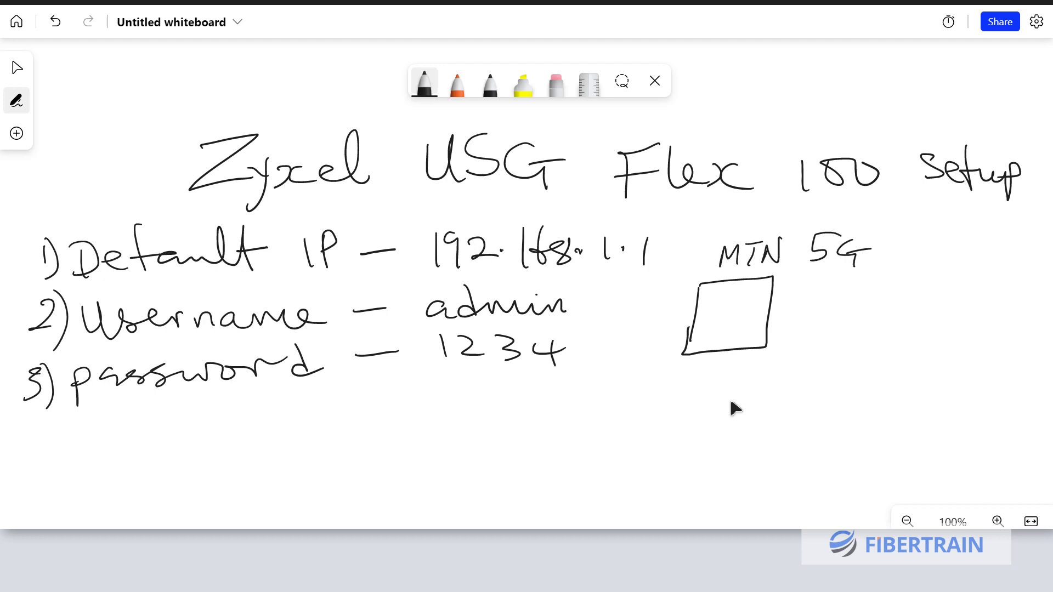
{"action": "mouse_move", "coordinate": [789, 303]}
{"action": "left_mouse_down"}
{"action": "mouse_move", "coordinate": [788, 326]}
{"action": "mouse_move", "coordinate": [802, 327]}
{"action": "mouse_move", "coordinate": [922, 310]}
{"action": "mouse_move", "coordinate": [925, 299]}
{"action": "mouse_move", "coordinate": [960, 312]}
{"action": "left_mouse_up"}
{"action": "left_click", "coordinate": [840, 314]}
{"action": "left_click", "coordinate": [908, 311]}
{"action": "left_click", "coordinate": [944, 306]}
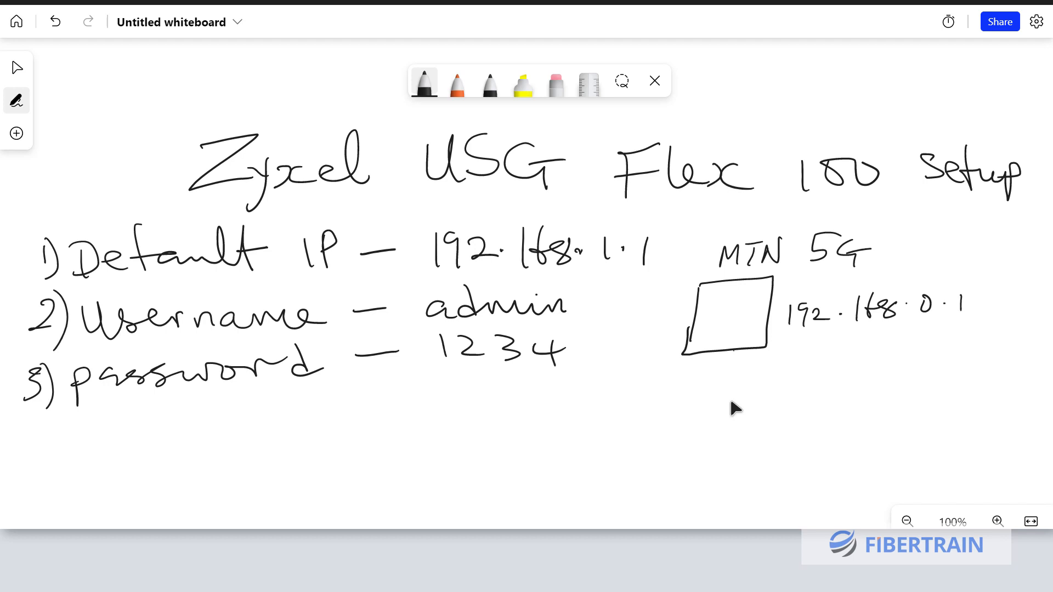
Sketch the cable to the firewall's WAN and LAN ports and a 2960 switch below
{"action": "mouse_move", "coordinate": [748, 345]}
{"action": "left_mouse_down"}
{"action": "mouse_move", "coordinate": [744, 362]}
{"action": "mouse_move", "coordinate": [772, 413]}
{"action": "mouse_move", "coordinate": [922, 378]}
{"action": "mouse_move", "coordinate": [937, 417]}
{"action": "mouse_move", "coordinate": [771, 421]}
{"action": "mouse_move", "coordinate": [794, 400]}
{"action": "mouse_move", "coordinate": [797, 419]}
{"action": "mouse_move", "coordinate": [774, 421]}
{"action": "mouse_move", "coordinate": [772, 447]}
{"action": "mouse_move", "coordinate": [746, 444]}
{"action": "mouse_move", "coordinate": [760, 463]}
{"action": "mouse_move", "coordinate": [778, 446]}
{"action": "left_mouse_up"}
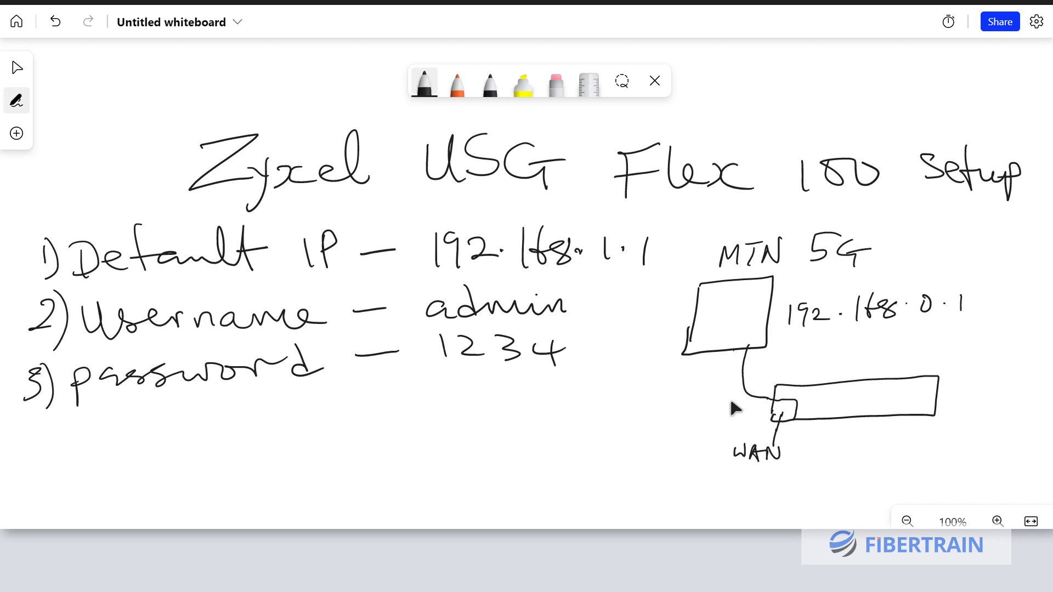
{"action": "mouse_move", "coordinate": [813, 416]}
{"action": "left_mouse_down"}
{"action": "mouse_move", "coordinate": [813, 402]}
{"action": "mouse_move", "coordinate": [927, 394]}
{"action": "mouse_move", "coordinate": [925, 414]}
{"action": "left_mouse_up"}
{"action": "left_click", "coordinate": [843, 405]}
{"action": "mouse_move", "coordinate": [843, 403]}
{"action": "left_mouse_down"}
{"action": "mouse_move", "coordinate": [844, 422]}
{"action": "mouse_move", "coordinate": [897, 418]}
{"action": "left_mouse_up"}
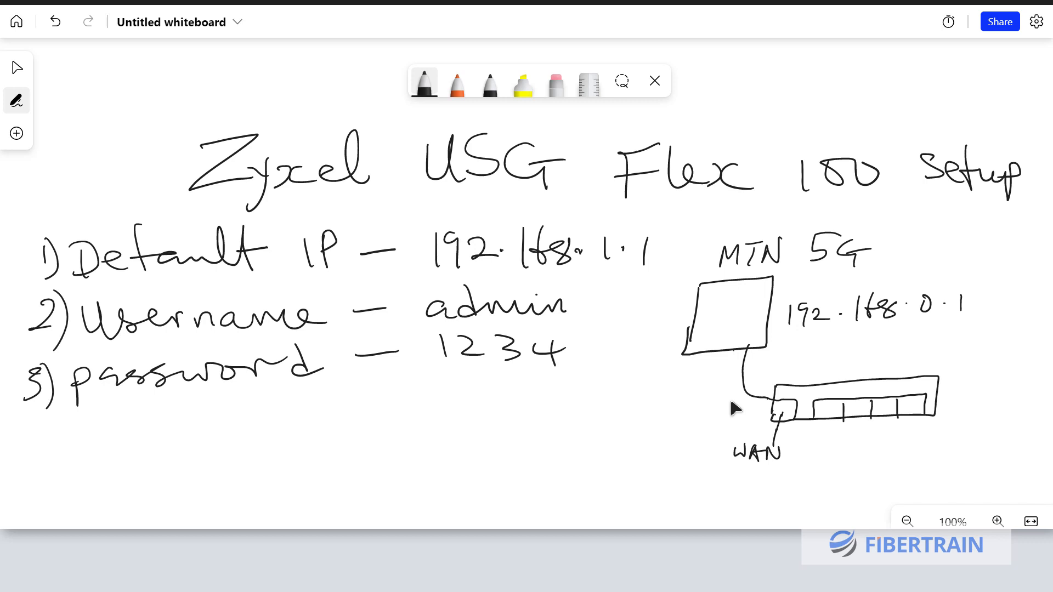
{"action": "mouse_move", "coordinate": [829, 420]}
{"action": "left_mouse_down"}
{"action": "mouse_move", "coordinate": [841, 466]}
{"action": "mouse_move", "coordinate": [856, 476]}
{"action": "mouse_move", "coordinate": [940, 454]}
{"action": "mouse_move", "coordinate": [895, 477]}
{"action": "mouse_move", "coordinate": [854, 478]}
{"action": "left_mouse_up"}
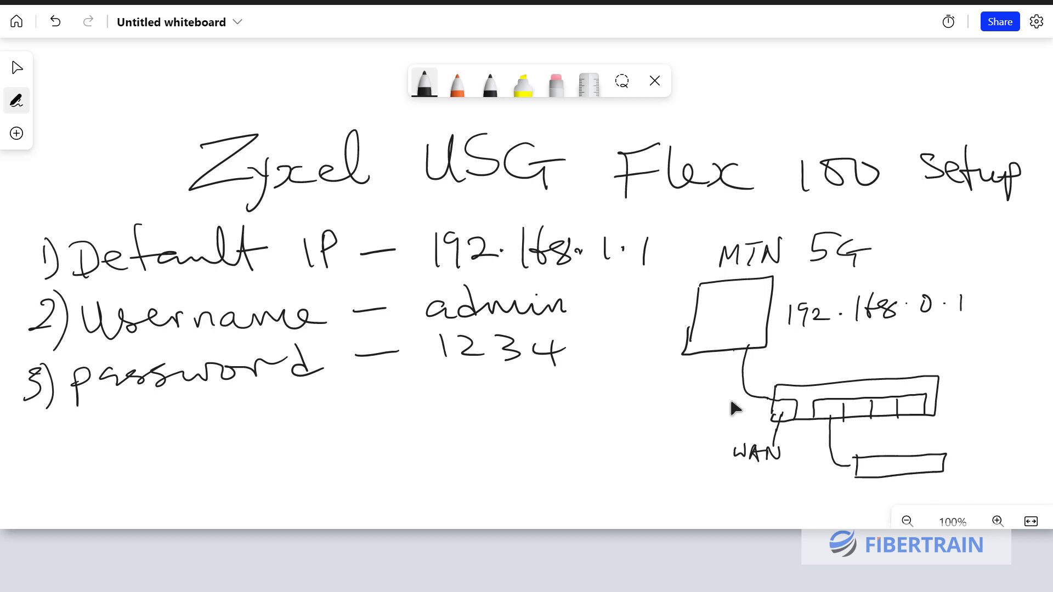
{"action": "mouse_move", "coordinate": [956, 454]}
{"action": "left_mouse_down"}
{"action": "mouse_move", "coordinate": [971, 466]}
{"action": "mouse_move", "coordinate": [995, 455]}
{"action": "left_mouse_up"}
{"action": "left_click_drag", "start_coordinate": [924, 472], "coordinate": [925, 493]}
{"action": "mouse_move", "coordinate": [914, 496]}
{"action": "left_mouse_down"}
{"action": "mouse_move", "coordinate": [931, 492]}
{"action": "mouse_move", "coordinate": [916, 500]}
{"action": "left_mouse_up"}
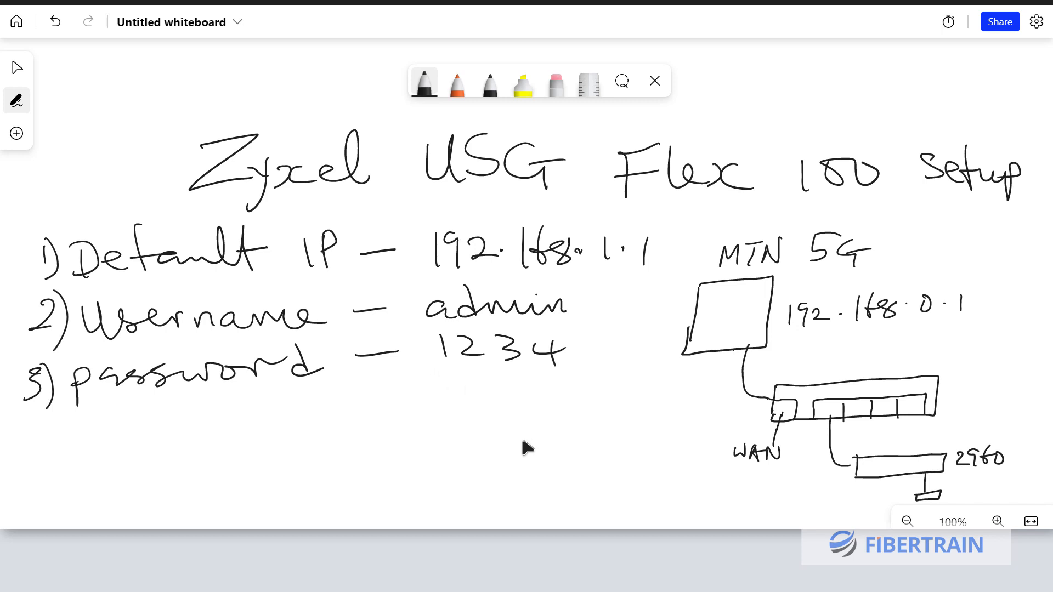
Open Command Prompt and run ncpa.cpl to show Network Connections
{"action": "left_click", "coordinate": [219, 545]}
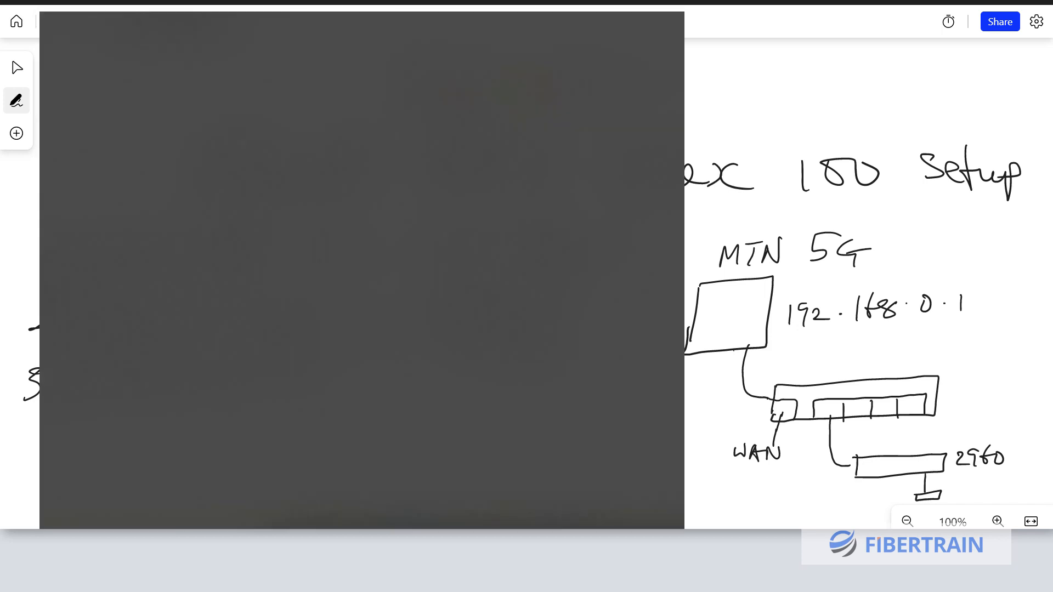
{"action": "type", "text": "c"}
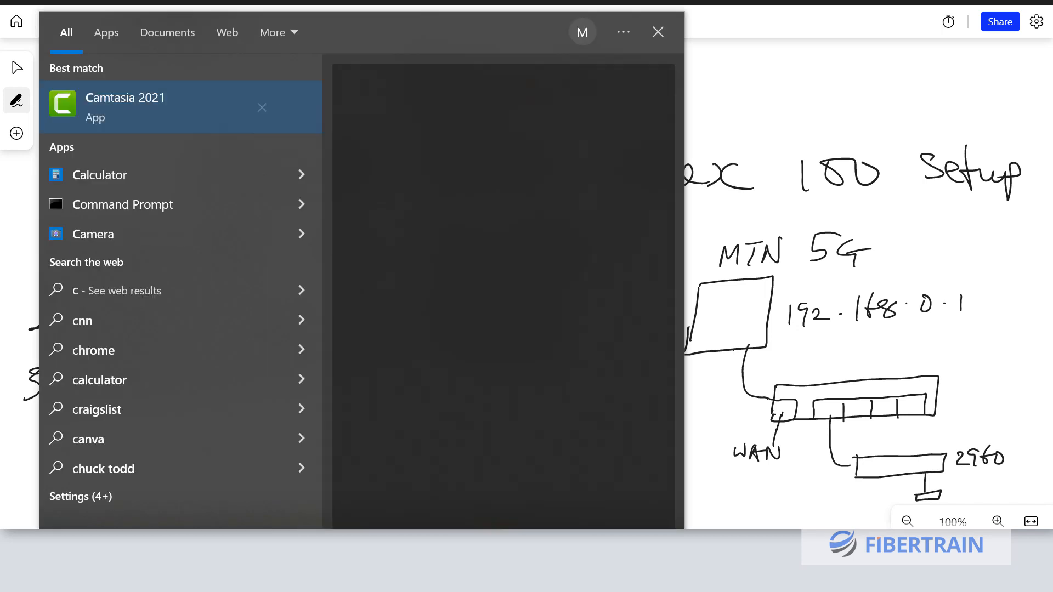
{"action": "type", "text": "m"}
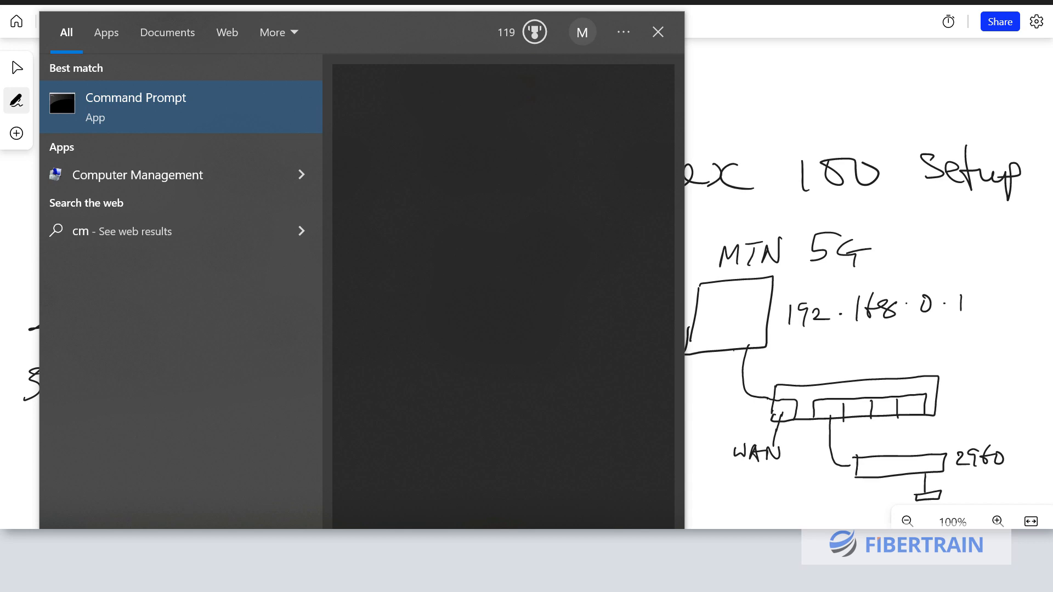
{"action": "key", "text": "Return"}
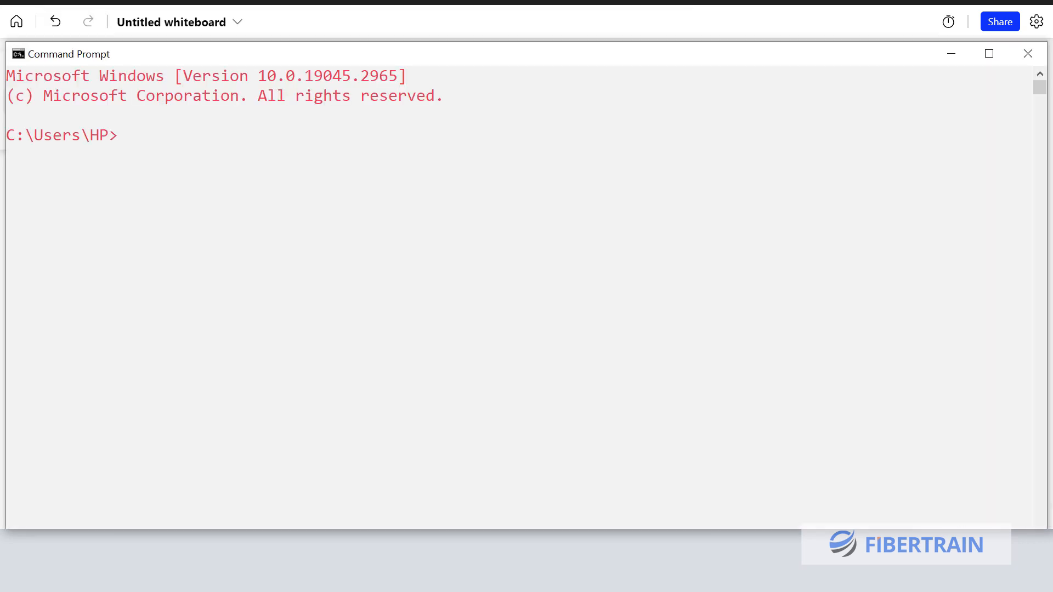
{"action": "type", "text": "ncpa.cpl"}
{"action": "key", "text": "Return"}
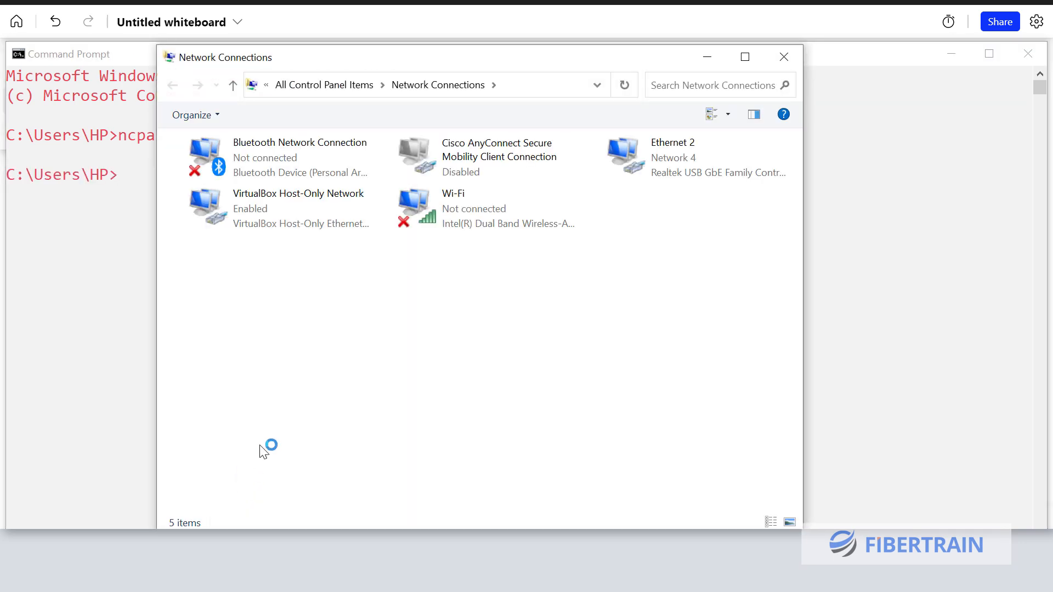
View Ethernet 2 details: IPv4 192.168.1.33, DHCP server and default gateway 192.168.1.1
{"action": "double_click", "coordinate": [670, 162]}
{"action": "left_click", "coordinate": [443, 257]}
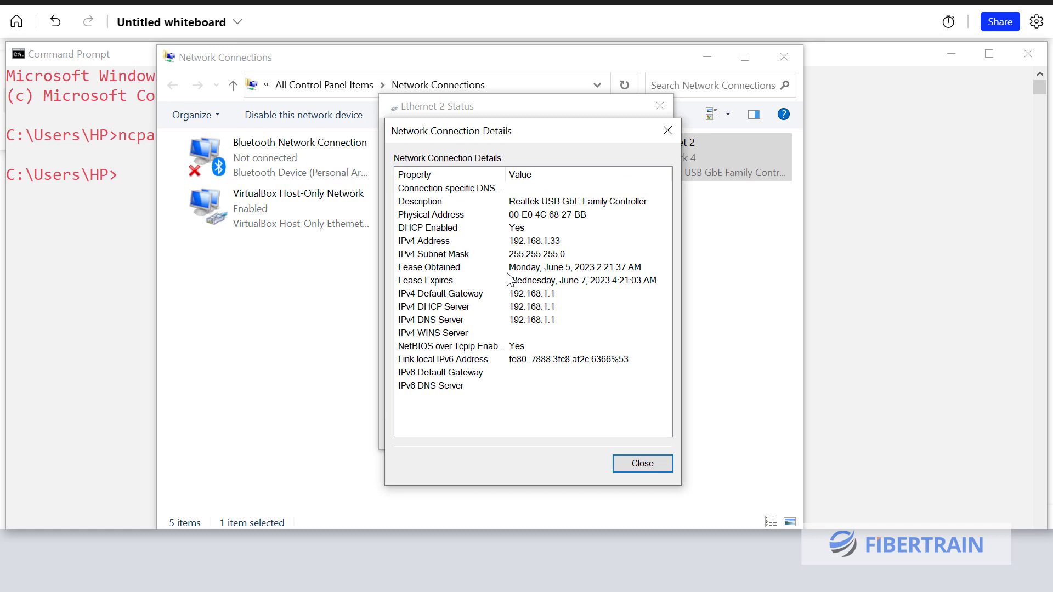
{"action": "left_click", "coordinate": [454, 309]}
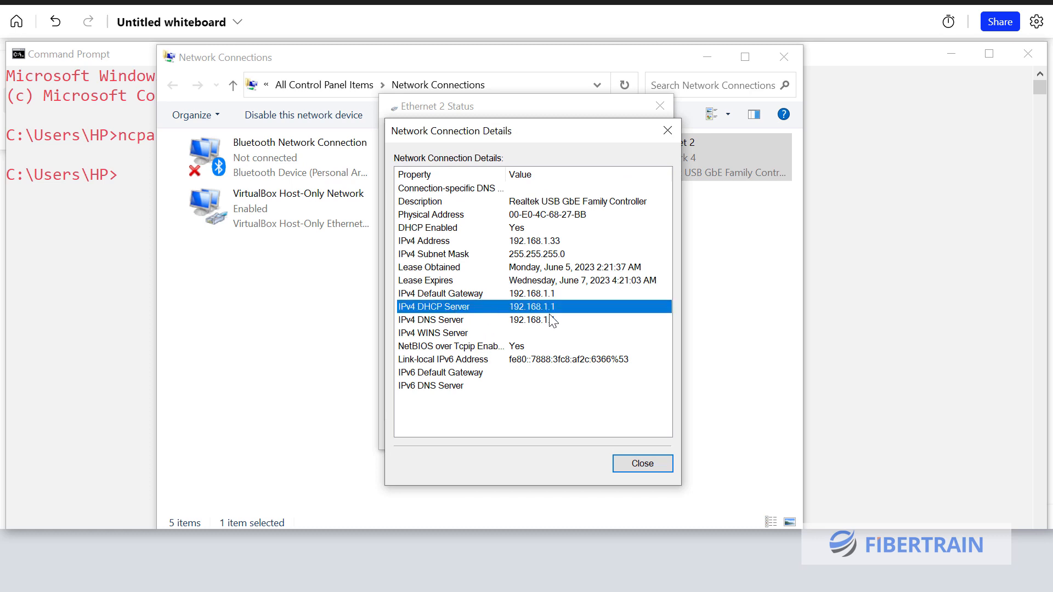
{"action": "left_click", "coordinate": [516, 296]}
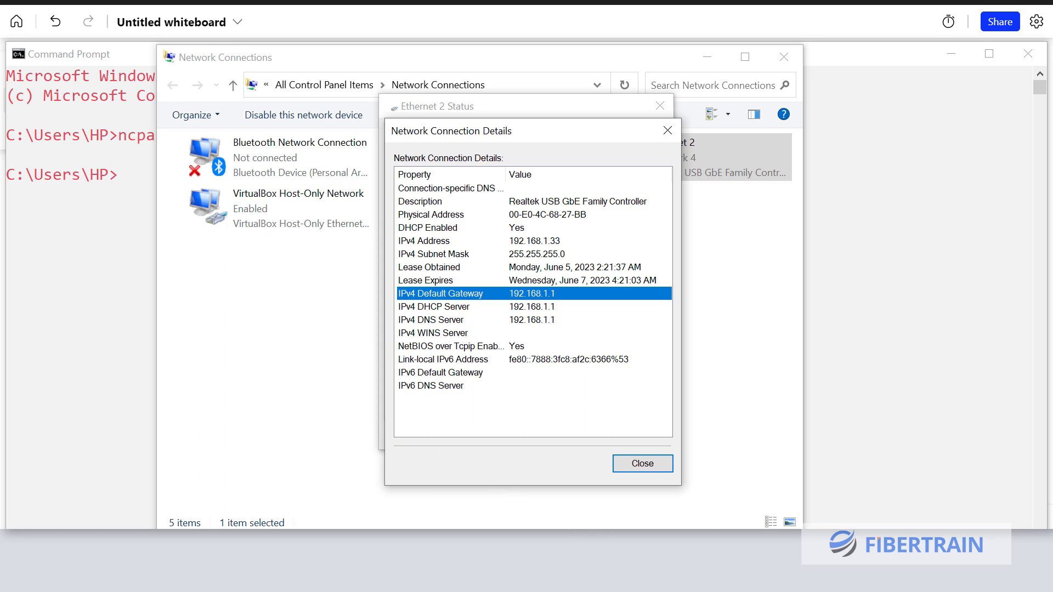
{"action": "left_click", "coordinate": [601, 559]}
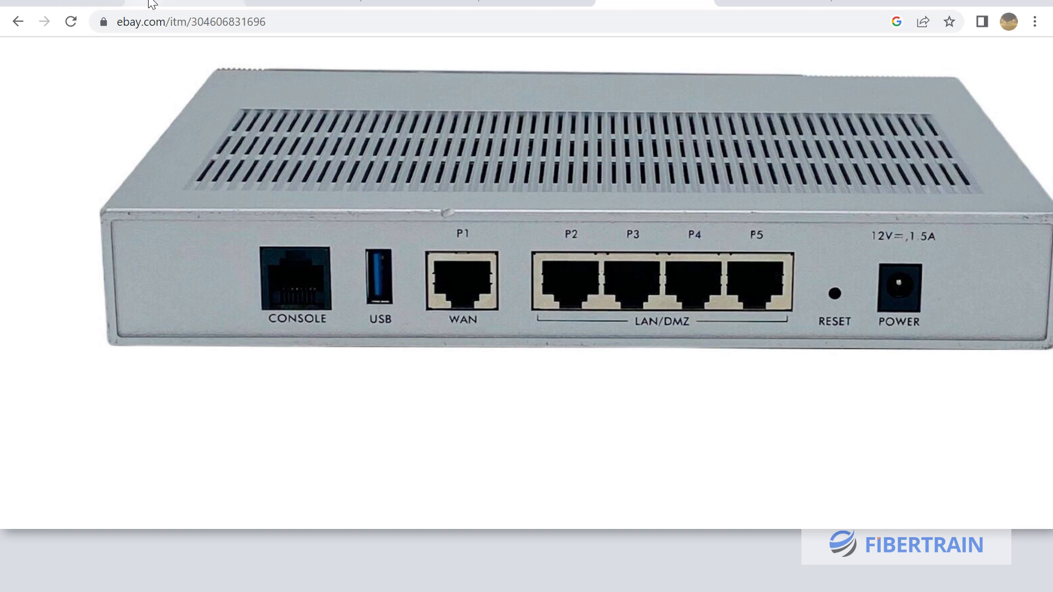
Load 192.168.1.1 in a new Chrome tab to reach the USG FLEX 100 login page
{"action": "left_click", "coordinate": [60, 2]}
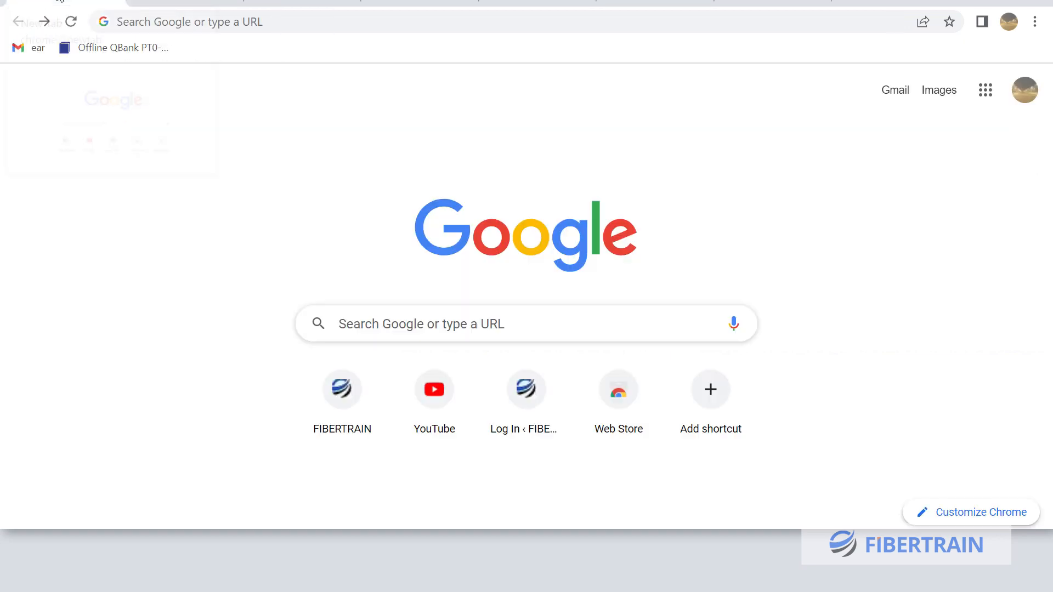
{"action": "left_click", "coordinate": [249, 26]}
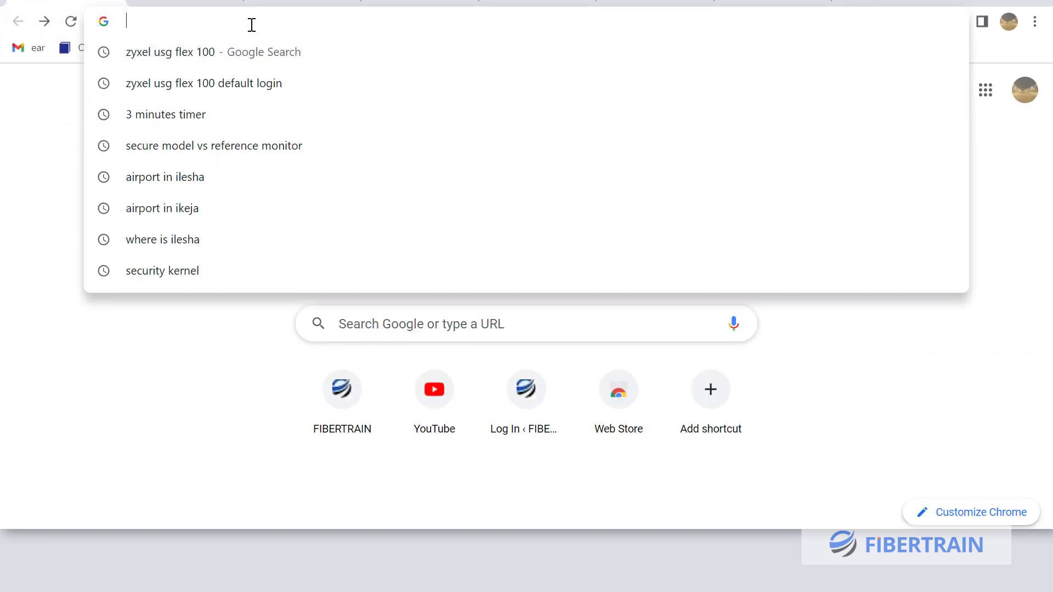
{"action": "type", "text": "192.16"}
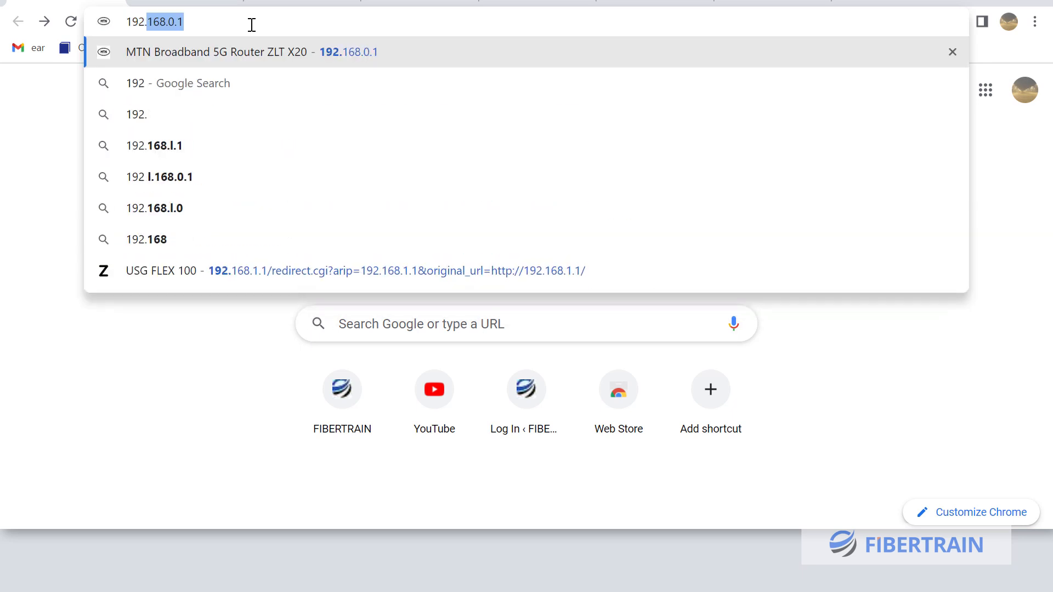
{"action": "type", "text": "8.1.1"}
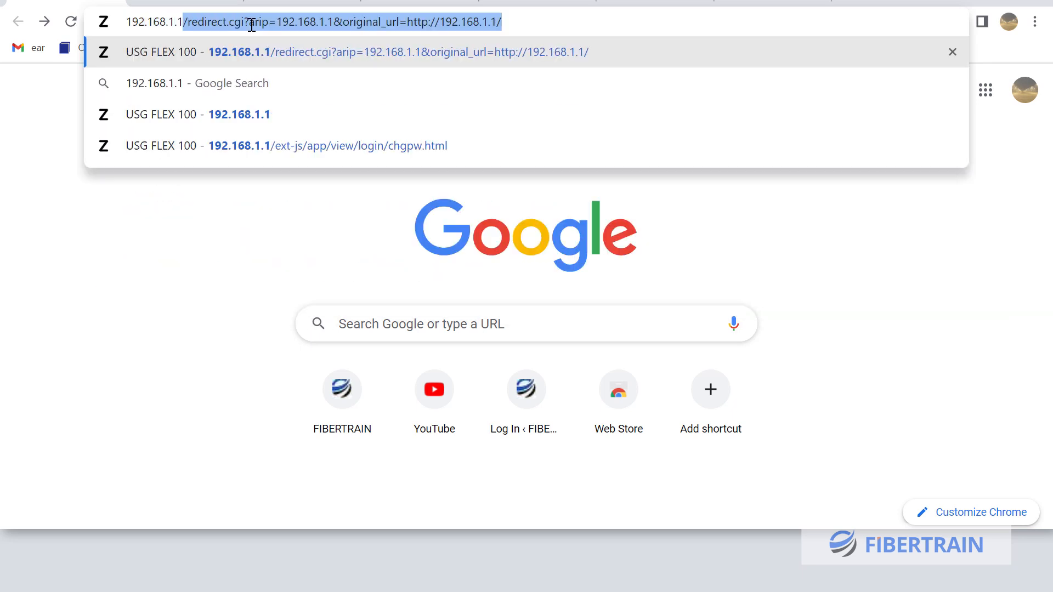
{"action": "key", "text": "Return"}
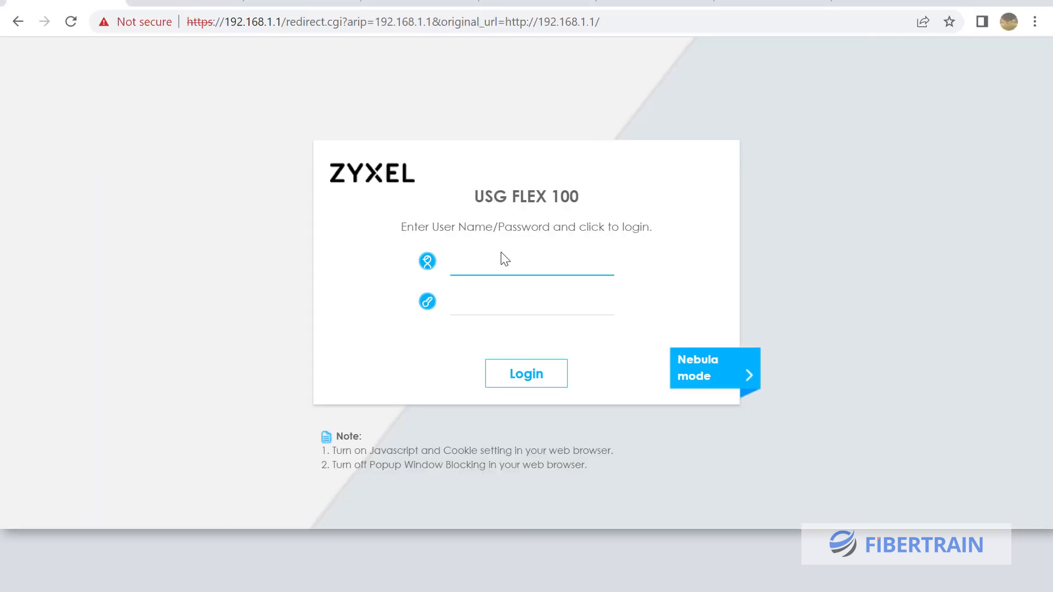
Sign in with the default admin username and password
{"action": "type", "text": "admin"}
{"action": "key", "text": "Tab"}
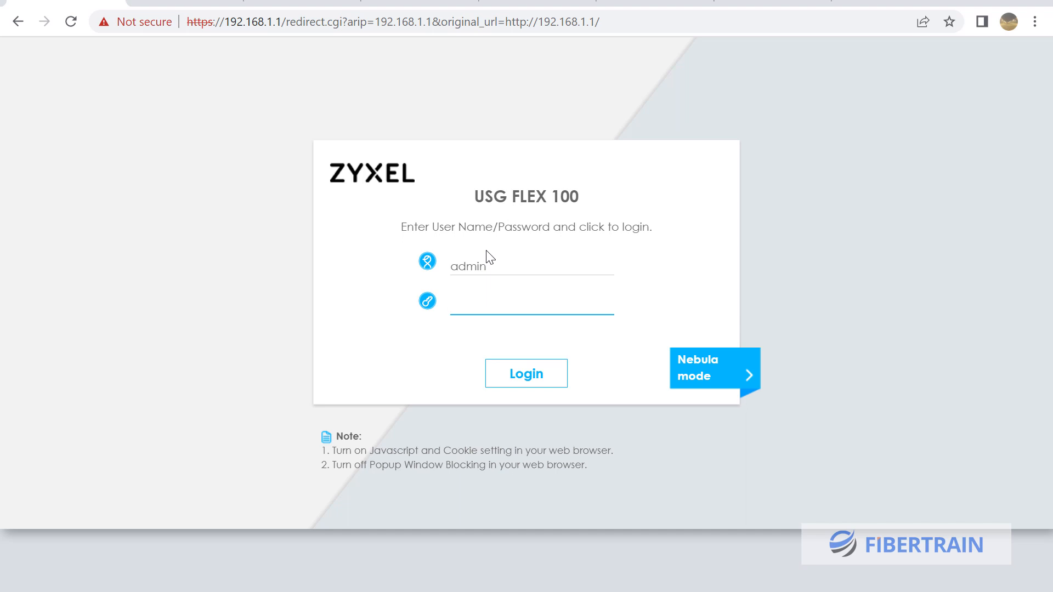
{"action": "type", "text": "1234"}
{"action": "key", "text": "Return"}
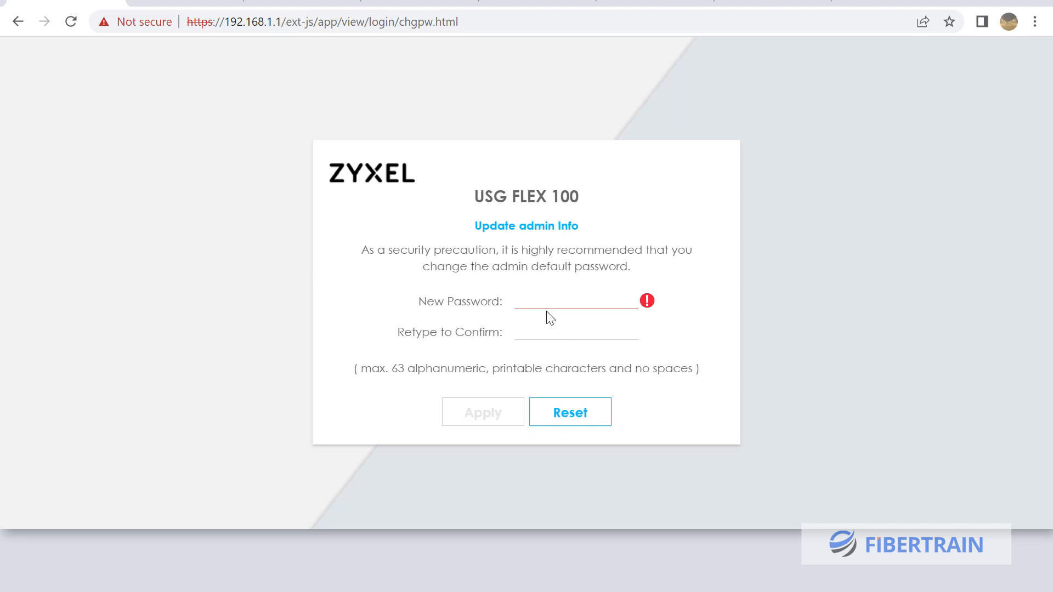
Enter and confirm a new admin password on Update admin Info and apply it
{"action": "type", "text": "1234567890"}
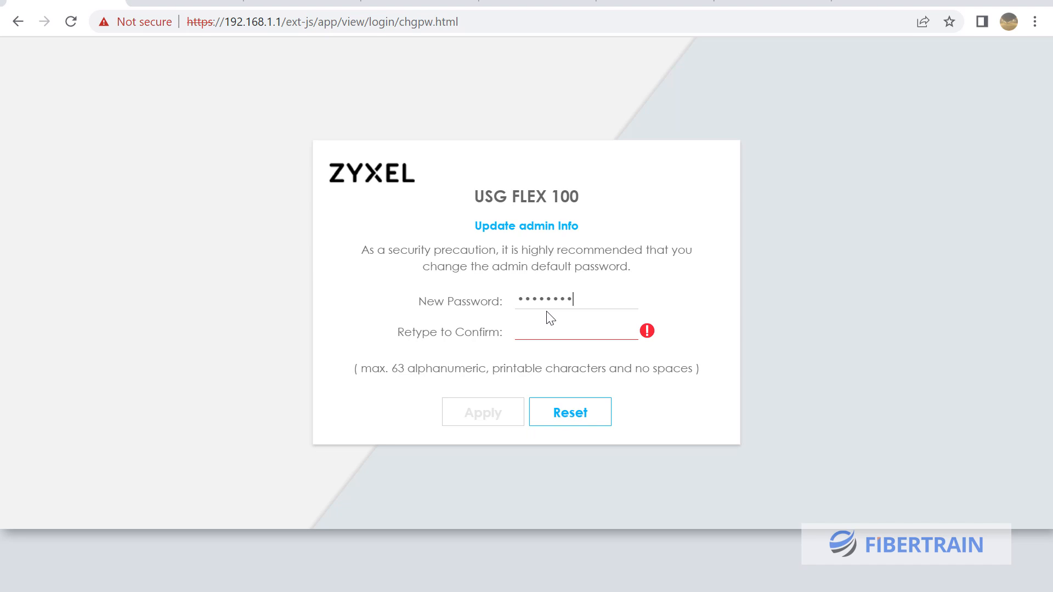
{"action": "type", "text": "a"}
{"action": "key", "text": "Tab"}
{"action": "type", "text": "1234567890a"}
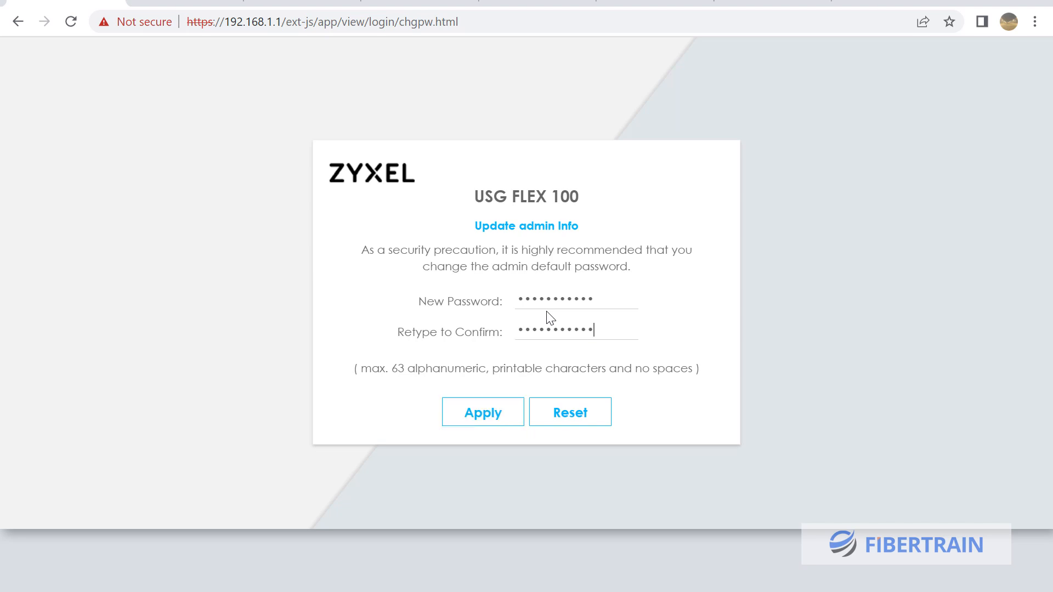
{"action": "left_click", "coordinate": [493, 412]}
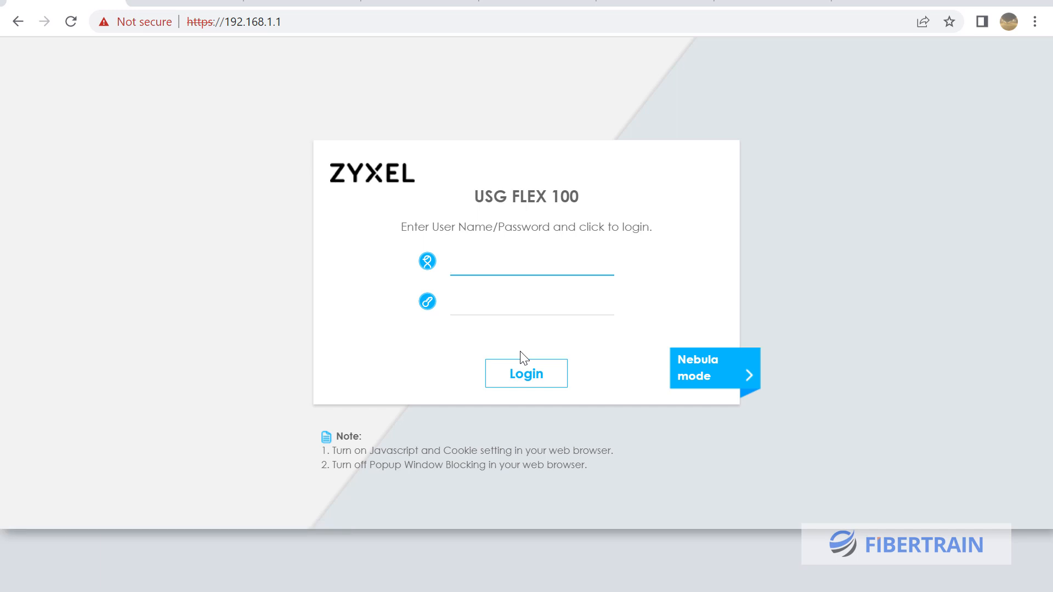
Log in as admin with the new password
{"action": "type", "text": "A"}
{"action": "key", "text": "BackSpace"}
{"action": "type", "text": "admin"}
{"action": "key", "text": "Tab"}
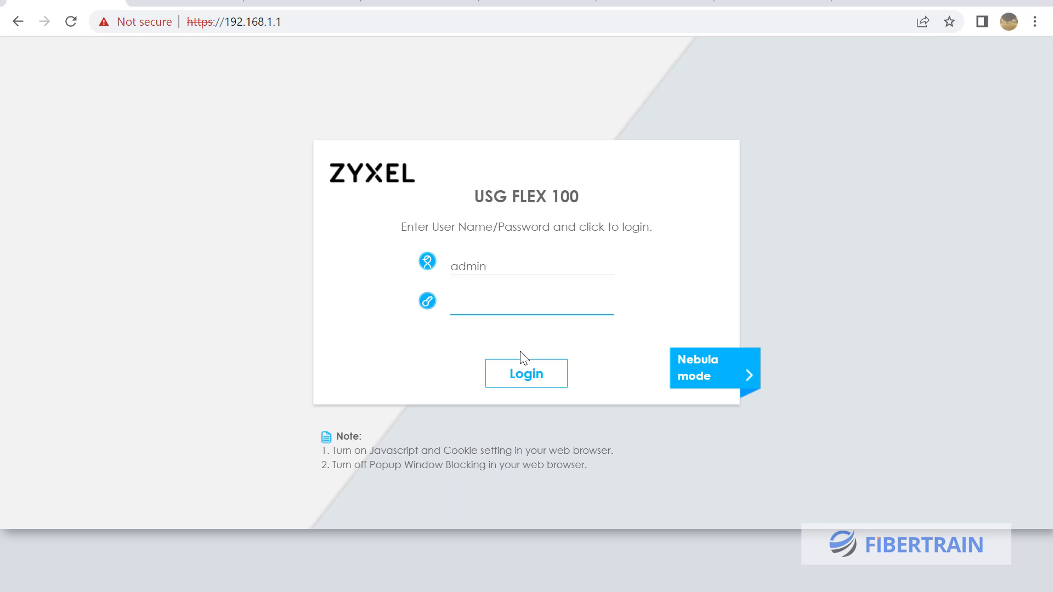
{"action": "type", "text": "1234567890"}
{"action": "left_click", "coordinate": [531, 382]}
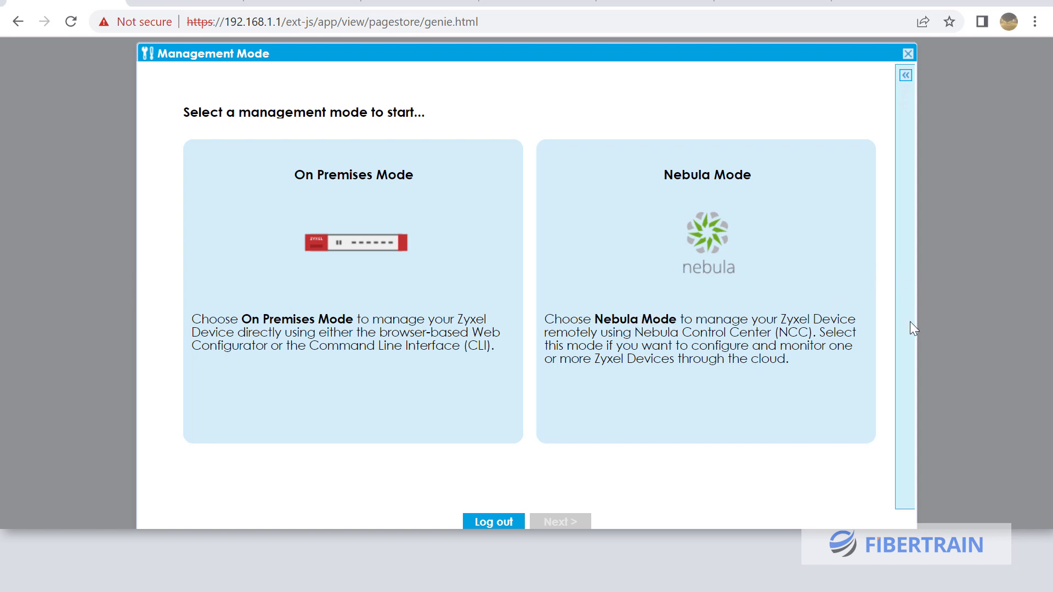
Choose On Premises Mode and advance the Firmware Upgrade Wizard to its internet connection step
{"action": "left_click", "coordinate": [363, 251]}
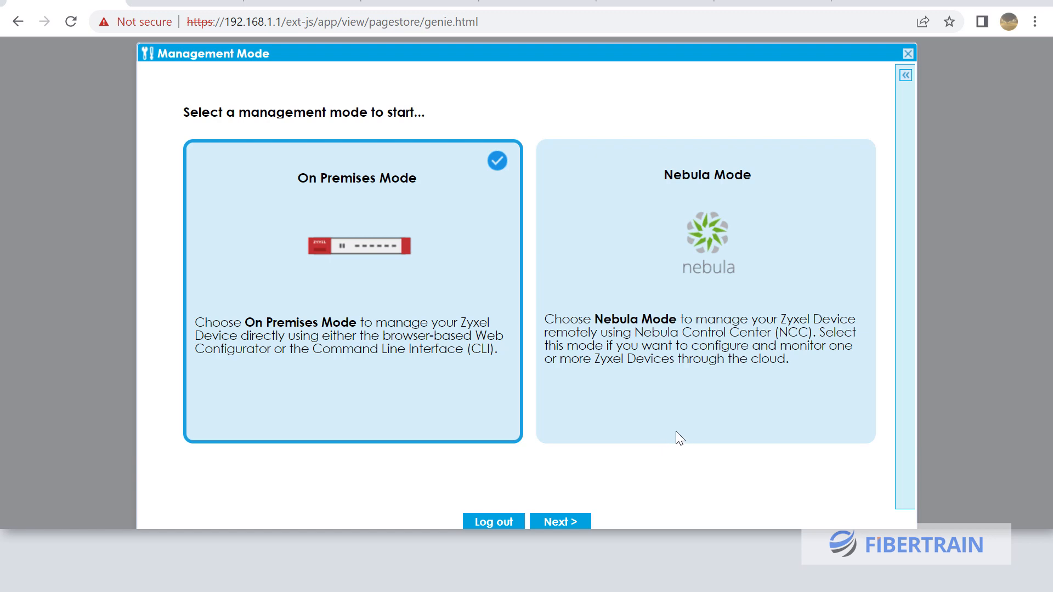
{"action": "left_click", "coordinate": [570, 521]}
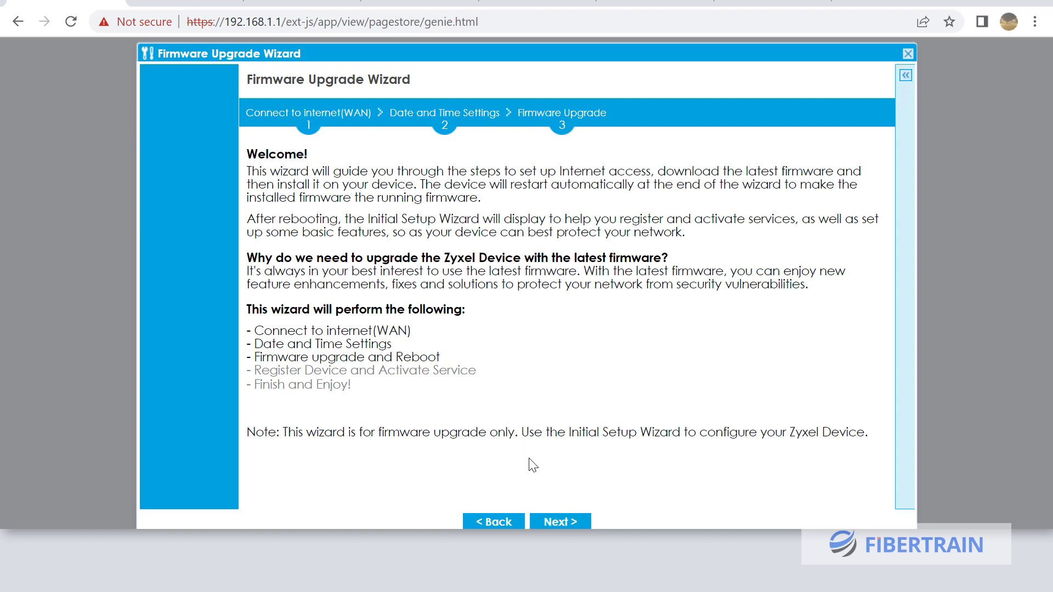
{"action": "left_click", "coordinate": [560, 519]}
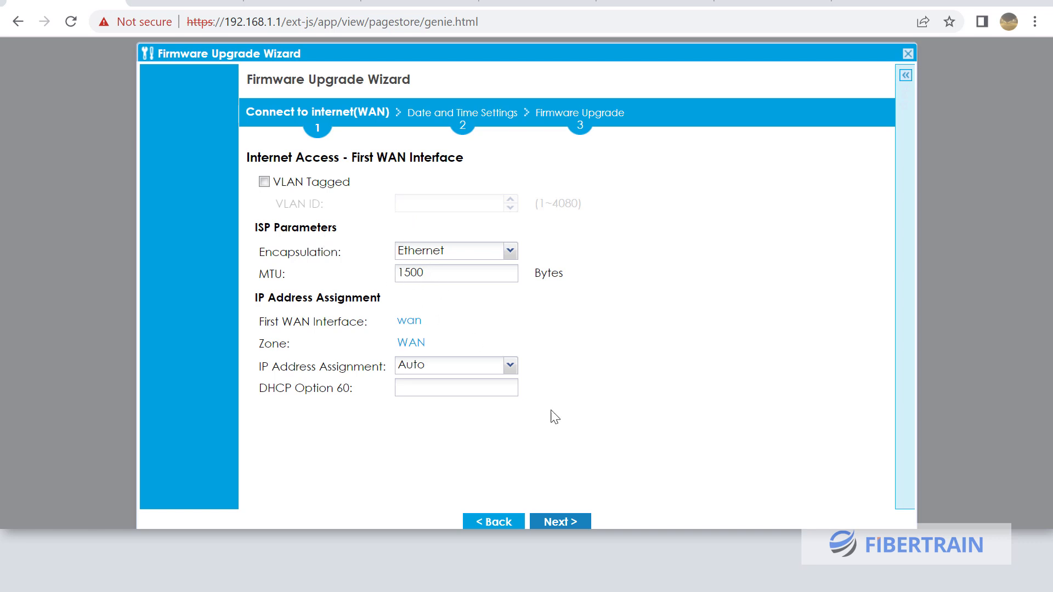
{"action": "left_click", "coordinate": [556, 544]}
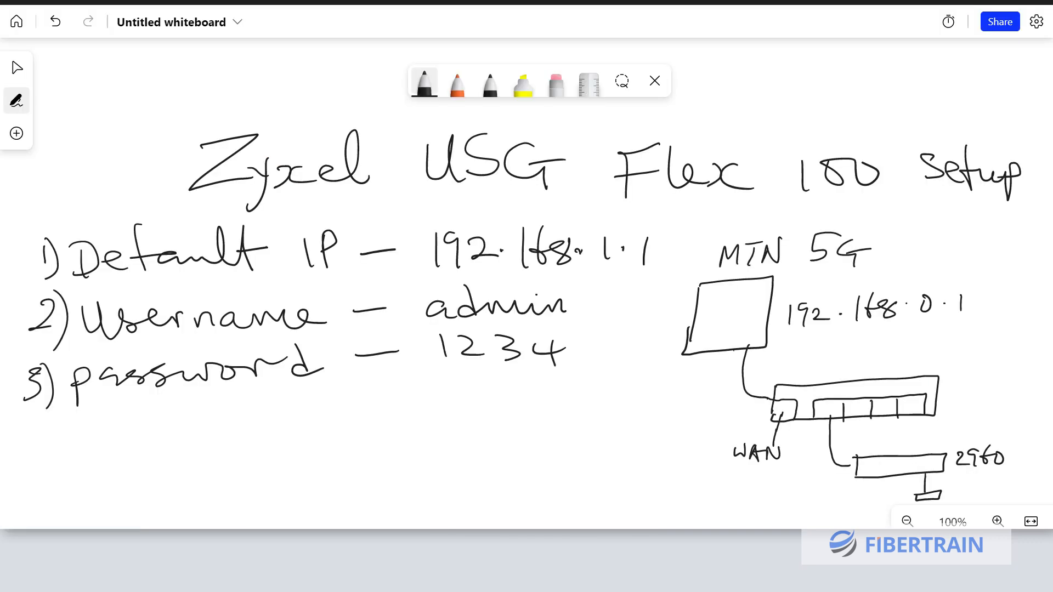
Tick the 192.168.0.1 address and write DHCP beside MTN 5G
{"action": "mouse_move", "coordinate": [586, 543]}
{"action": "left_click_drag", "start_coordinate": [959, 319], "coordinate": [1001, 312]}
{"action": "mouse_move", "coordinate": [921, 226]}
{"action": "left_mouse_down"}
{"action": "mouse_move", "coordinate": [916, 253]}
{"action": "mouse_move", "coordinate": [949, 253]}
{"action": "left_mouse_up"}
{"action": "mouse_move", "coordinate": [962, 227]}
{"action": "left_mouse_down"}
{"action": "mouse_move", "coordinate": [961, 254]}
{"action": "mouse_move", "coordinate": [963, 239]}
{"action": "left_mouse_up"}
{"action": "left_click_drag", "start_coordinate": [976, 230], "coordinate": [975, 251]}
{"action": "mouse_move", "coordinate": [984, 224]}
{"action": "left_mouse_down"}
{"action": "mouse_move", "coordinate": [986, 260]}
{"action": "mouse_move", "coordinate": [987, 245]}
{"action": "left_mouse_up"}
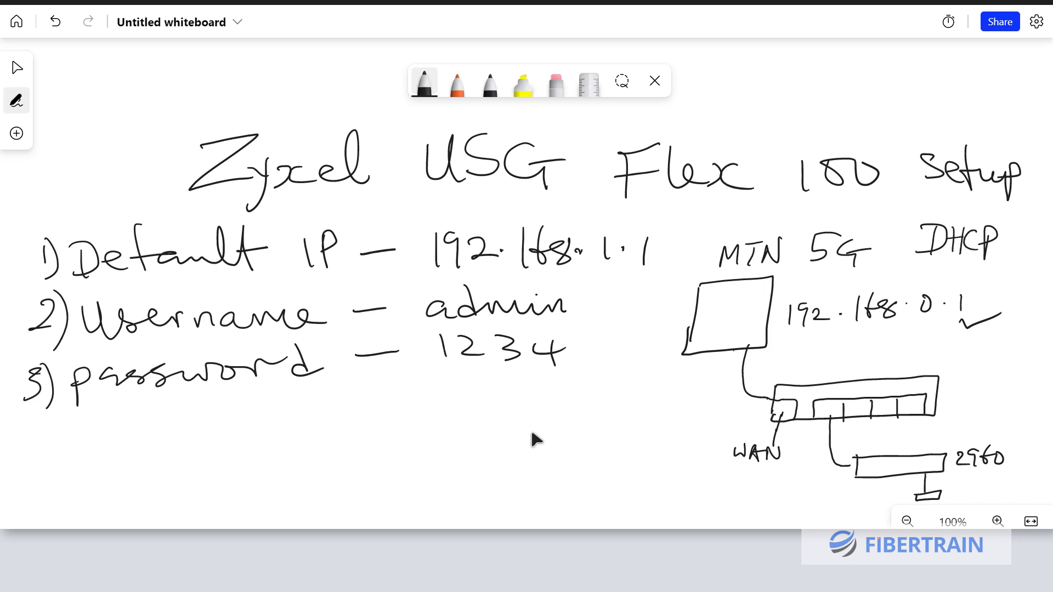
Write the heading ISP Details with IP – WAN beneath it
{"action": "mouse_move", "coordinate": [385, 407]}
{"action": "left_mouse_down"}
{"action": "mouse_move", "coordinate": [389, 432]}
{"action": "mouse_move", "coordinate": [434, 434]}
{"action": "left_mouse_up"}
{"action": "mouse_move", "coordinate": [478, 400]}
{"action": "left_mouse_down"}
{"action": "mouse_move", "coordinate": [495, 401]}
{"action": "mouse_move", "coordinate": [493, 416]}
{"action": "left_mouse_up"}
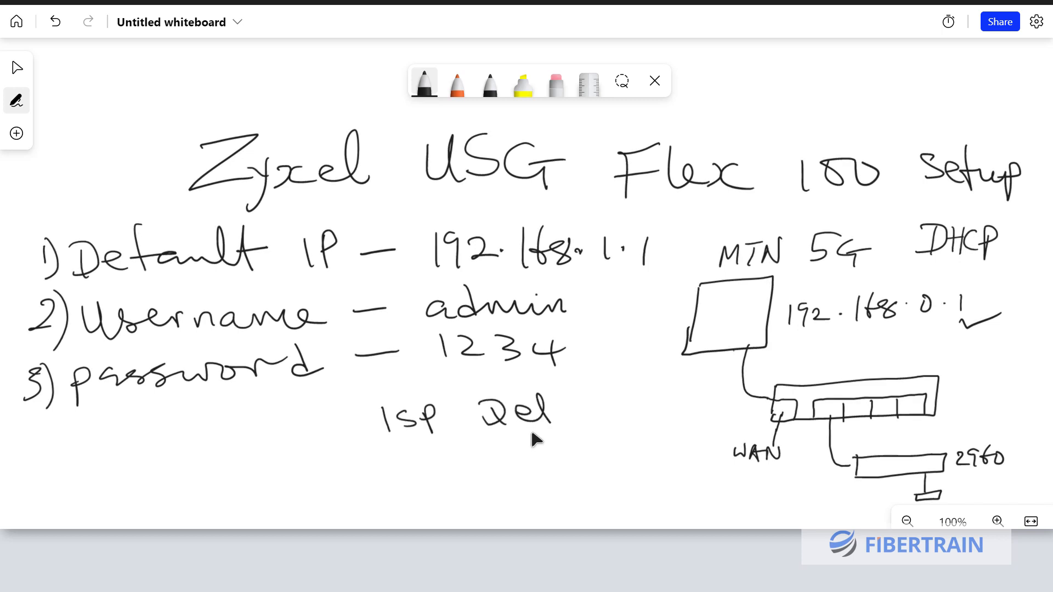
{"action": "left_click_drag", "start_coordinate": [561, 415], "coordinate": [590, 419]}
{"action": "mouse_move", "coordinate": [591, 418]}
{"action": "left_mouse_down"}
{"action": "mouse_move", "coordinate": [606, 380]}
{"action": "mouse_move", "coordinate": [624, 418]}
{"action": "left_mouse_up"}
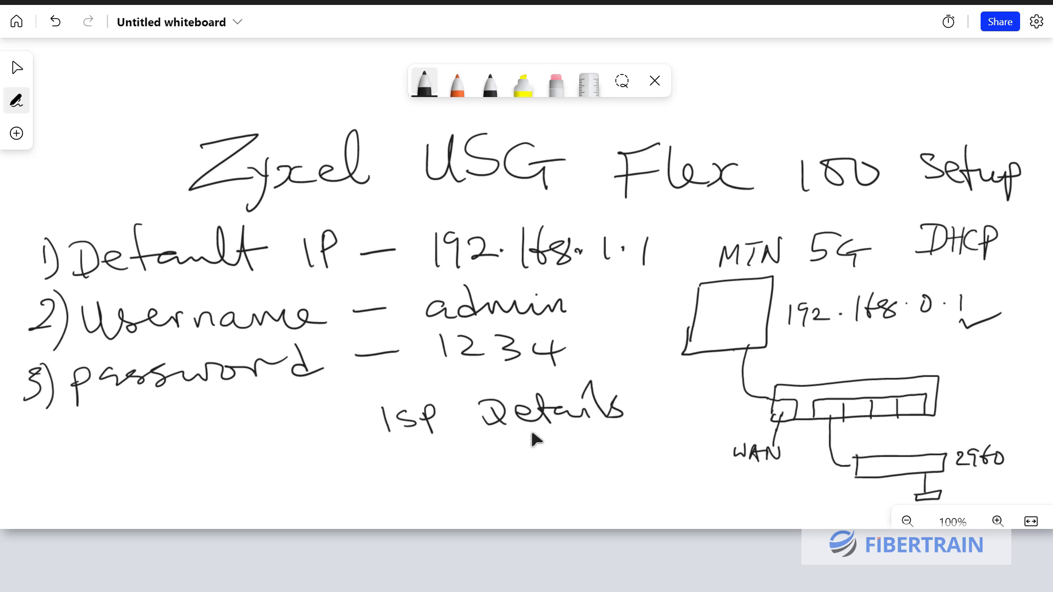
{"action": "left_click_drag", "start_coordinate": [340, 460], "coordinate": [343, 478]}
{"action": "mouse_move", "coordinate": [356, 457]}
{"action": "left_mouse_down"}
{"action": "mouse_move", "coordinate": [358, 480]}
{"action": "mouse_move", "coordinate": [358, 469]}
{"action": "mouse_move", "coordinate": [455, 453]}
{"action": "mouse_move", "coordinate": [484, 470]}
{"action": "mouse_move", "coordinate": [512, 450]}
{"action": "left_mouse_up"}
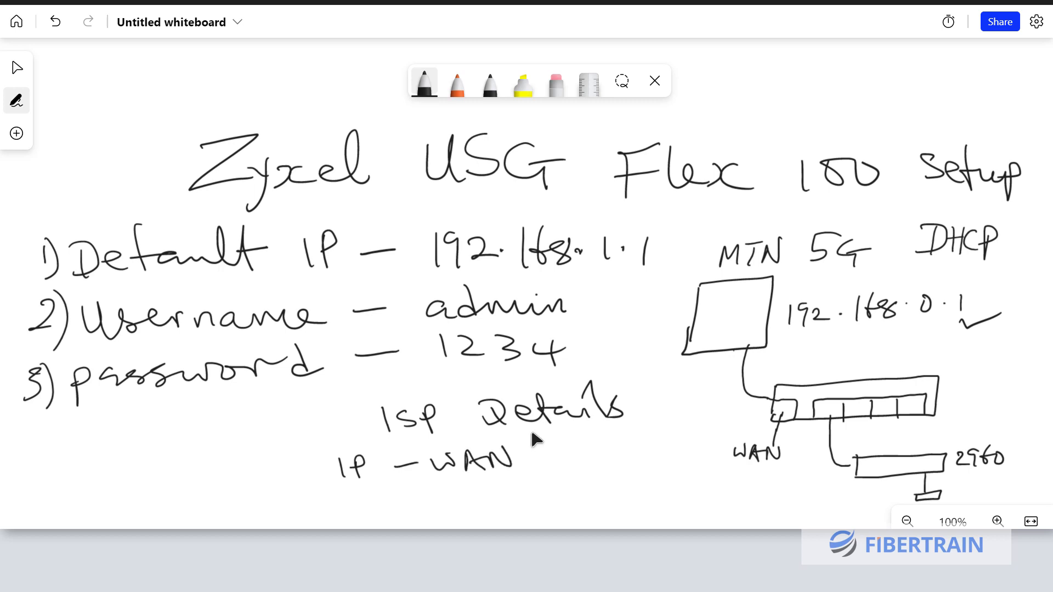
Add the line subnet, default, DNS under the IP – WAN note
{"action": "mouse_move", "coordinate": [348, 499]}
{"action": "left_mouse_down"}
{"action": "mouse_move", "coordinate": [410, 509]}
{"action": "mouse_move", "coordinate": [433, 496]}
{"action": "mouse_move", "coordinate": [462, 514]}
{"action": "mouse_move", "coordinate": [499, 517]}
{"action": "left_mouse_up"}
{"action": "mouse_move", "coordinate": [510, 491]}
{"action": "left_mouse_down"}
{"action": "mouse_move", "coordinate": [503, 520]}
{"action": "mouse_move", "coordinate": [513, 504]}
{"action": "left_mouse_up"}
{"action": "mouse_move", "coordinate": [527, 507]}
{"action": "left_mouse_down"}
{"action": "mouse_move", "coordinate": [521, 513]}
{"action": "mouse_move", "coordinate": [570, 516]}
{"action": "left_mouse_up"}
{"action": "left_click_drag", "start_coordinate": [563, 502], "coordinate": [584, 518]}
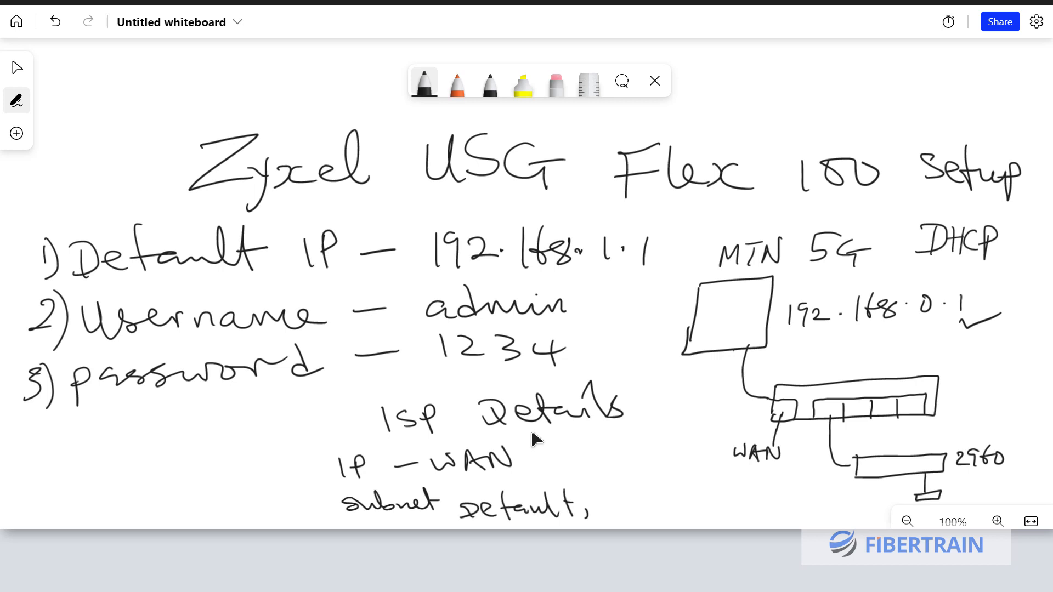
{"action": "left_click_drag", "start_coordinate": [454, 503], "coordinate": [450, 512]}
{"action": "left_click_drag", "start_coordinate": [601, 500], "coordinate": [598, 521]}
{"action": "left_click_drag", "start_coordinate": [636, 517], "coordinate": [650, 501]}
{"action": "left_click_drag", "start_coordinate": [668, 500], "coordinate": [650, 518]}
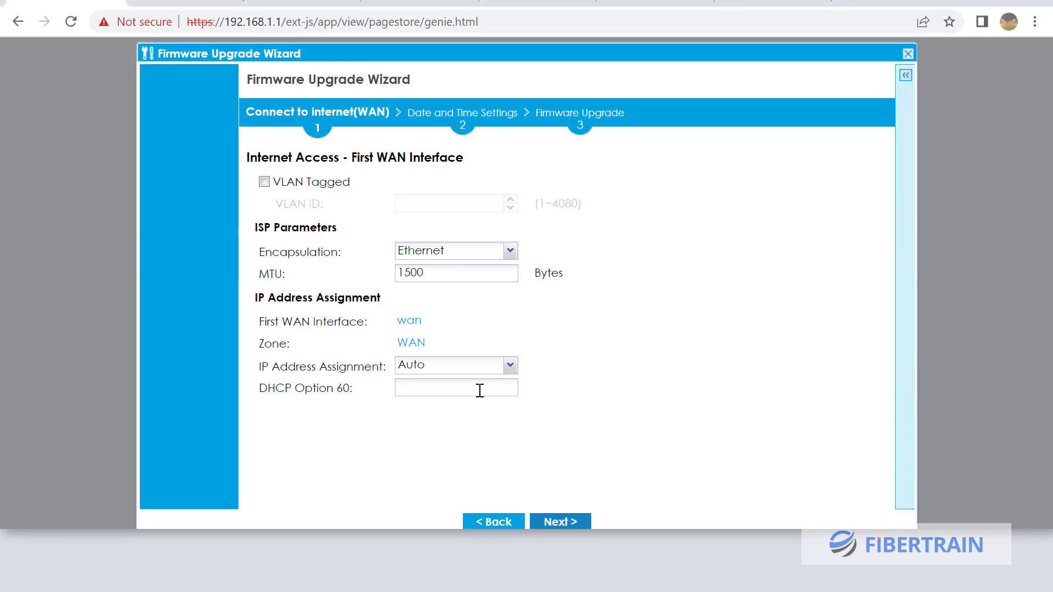
Change the WAN IP Address Assignment from Auto to Static and continue
{"action": "left_click", "coordinate": [463, 366]}
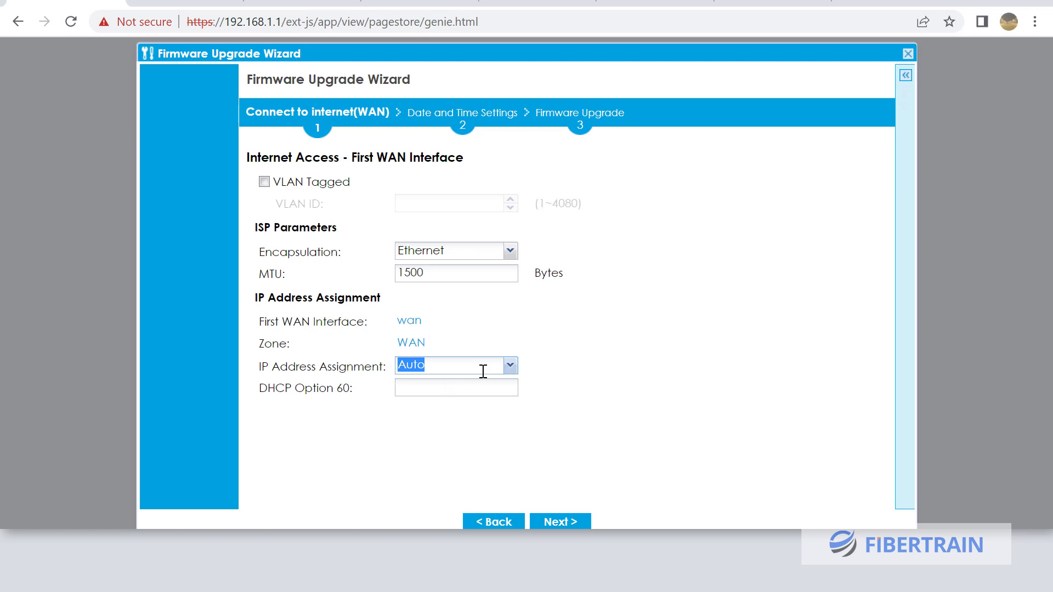
{"action": "left_click", "coordinate": [509, 367]}
{"action": "left_click", "coordinate": [455, 396]}
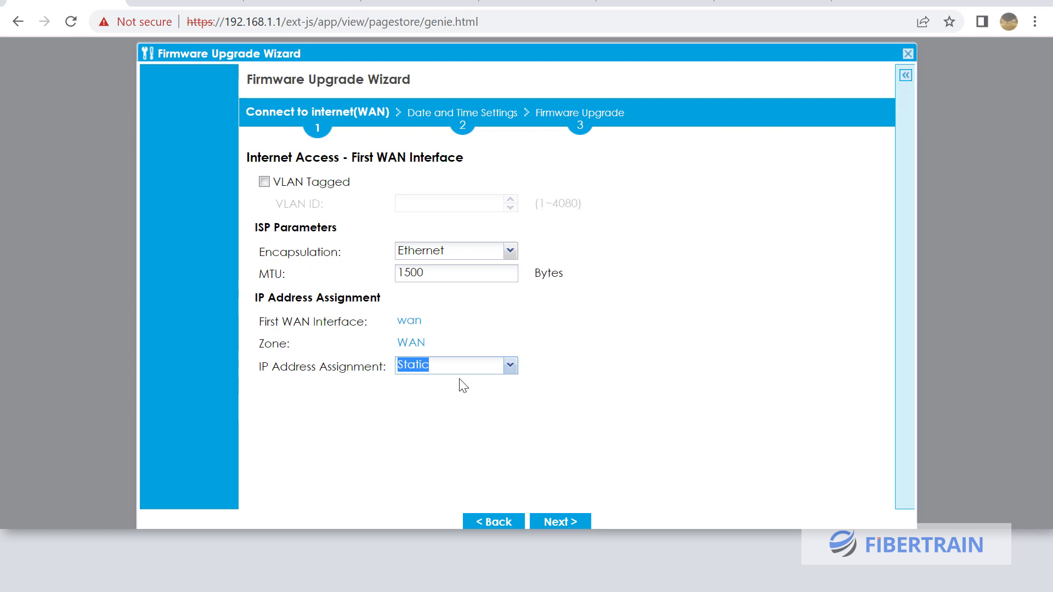
{"action": "left_click", "coordinate": [573, 523]}
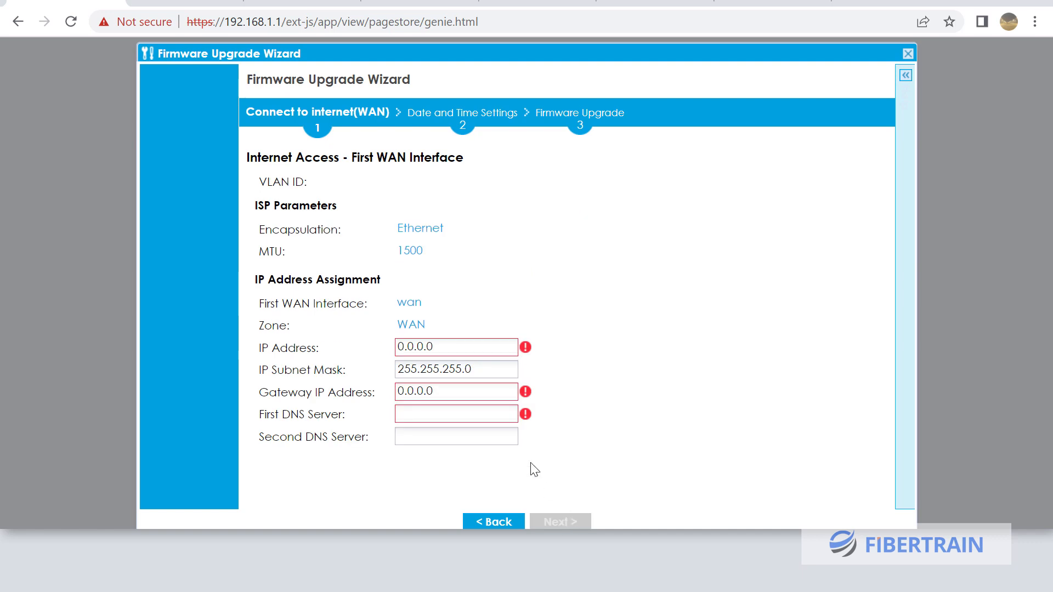
Select the static IP Address, Subnet Mask 255.255.255.0 and Gateway values
{"action": "left_click", "coordinate": [458, 349]}
{"action": "left_click_drag", "start_coordinate": [458, 349], "coordinate": [387, 346]}
{"action": "left_click_drag", "start_coordinate": [490, 369], "coordinate": [378, 375]}
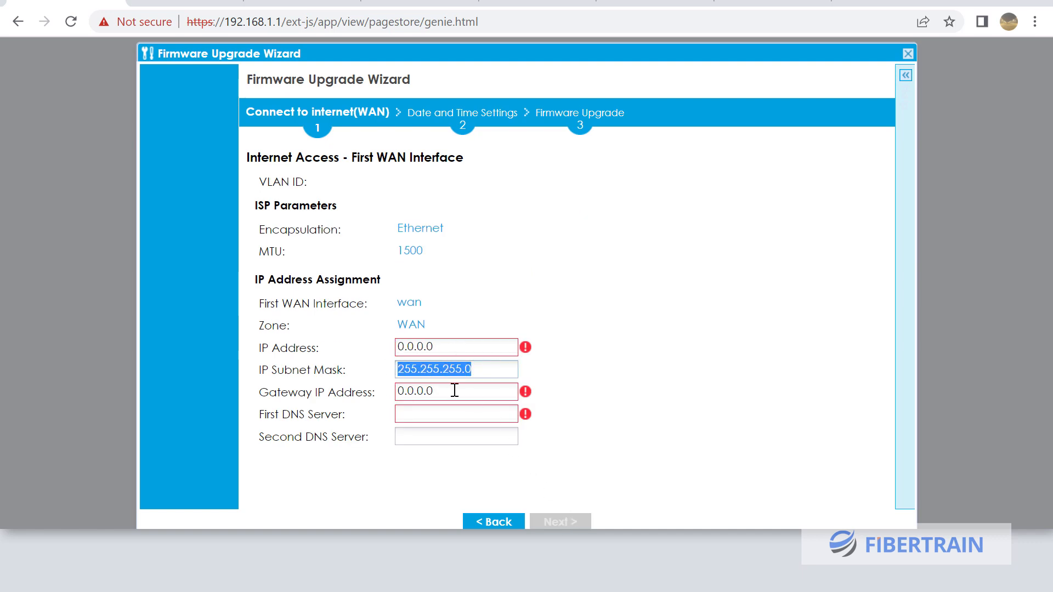
{"action": "left_click_drag", "start_coordinate": [467, 392], "coordinate": [378, 396]}
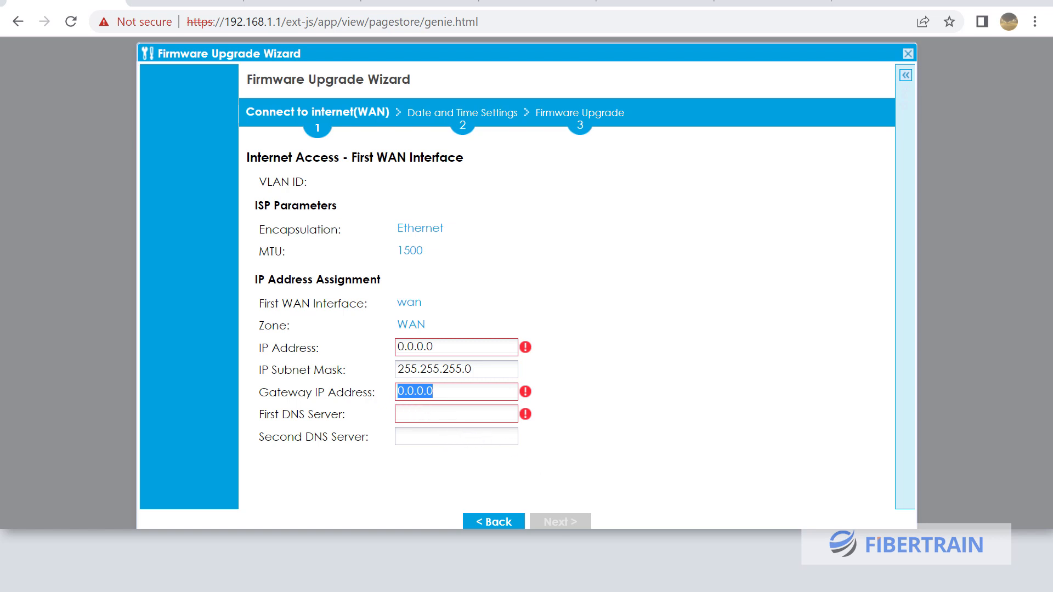
{"action": "left_click", "coordinate": [554, 554]}
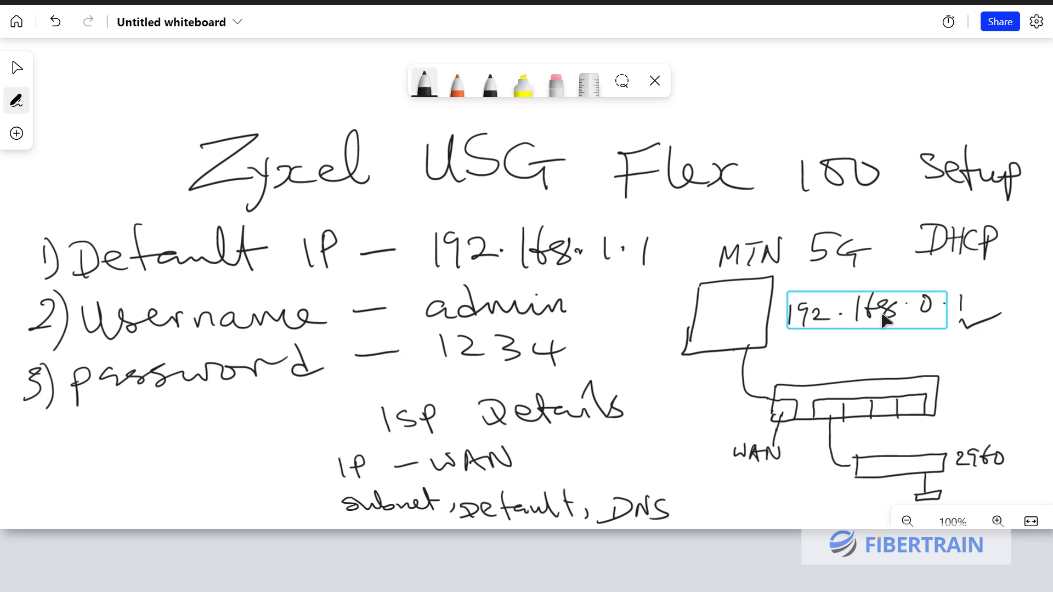
Underline the router address 192.168.0.1 on the whiteboard
{"action": "left_click_drag", "start_coordinate": [785, 331], "coordinate": [1000, 327]}
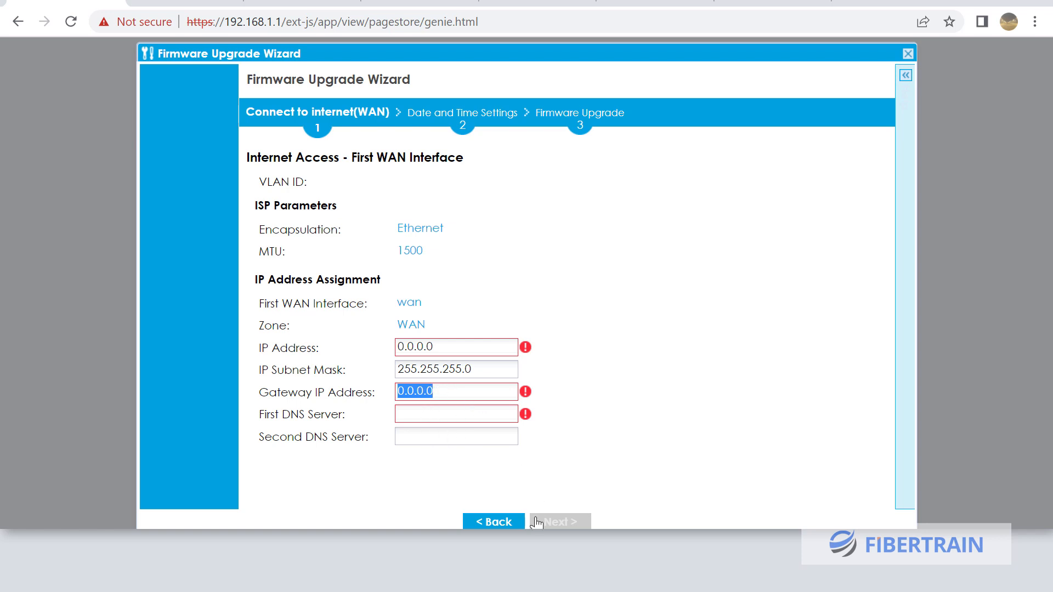
Set WAN IP assignment back to Auto, review Ethernet/MTU 1500 settings, and apply them
{"action": "left_click", "coordinate": [500, 521]}
{"action": "left_click", "coordinate": [510, 365]}
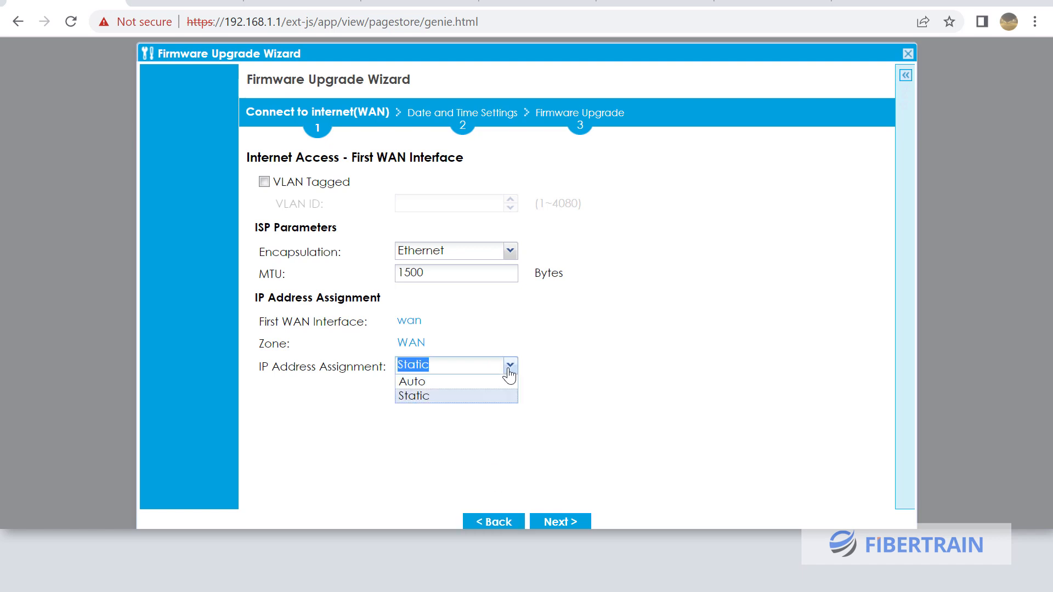
{"action": "left_click", "coordinate": [460, 383]}
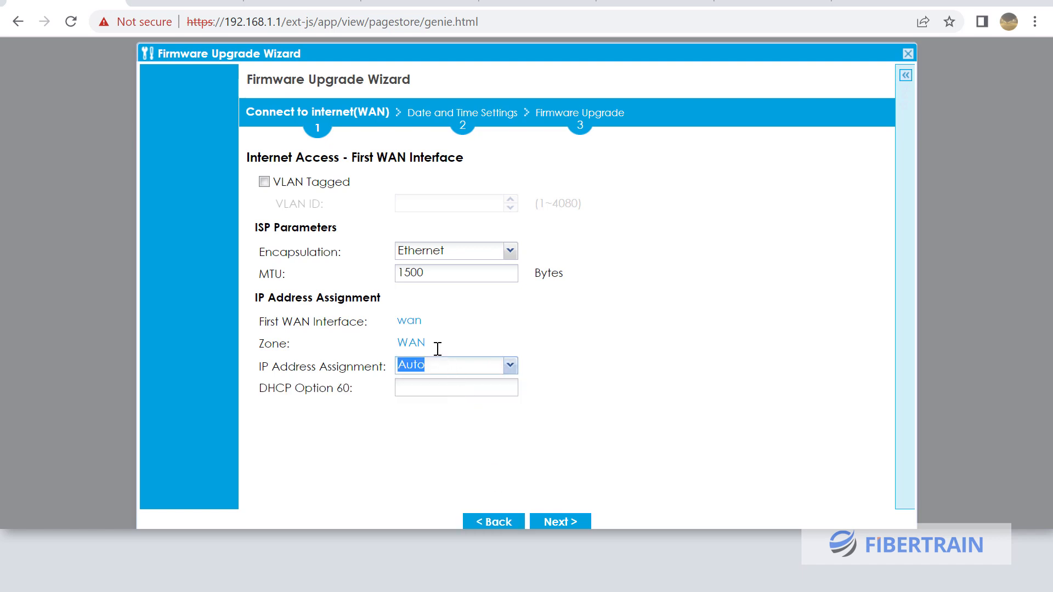
{"action": "left_click_drag", "start_coordinate": [434, 344], "coordinate": [377, 346]}
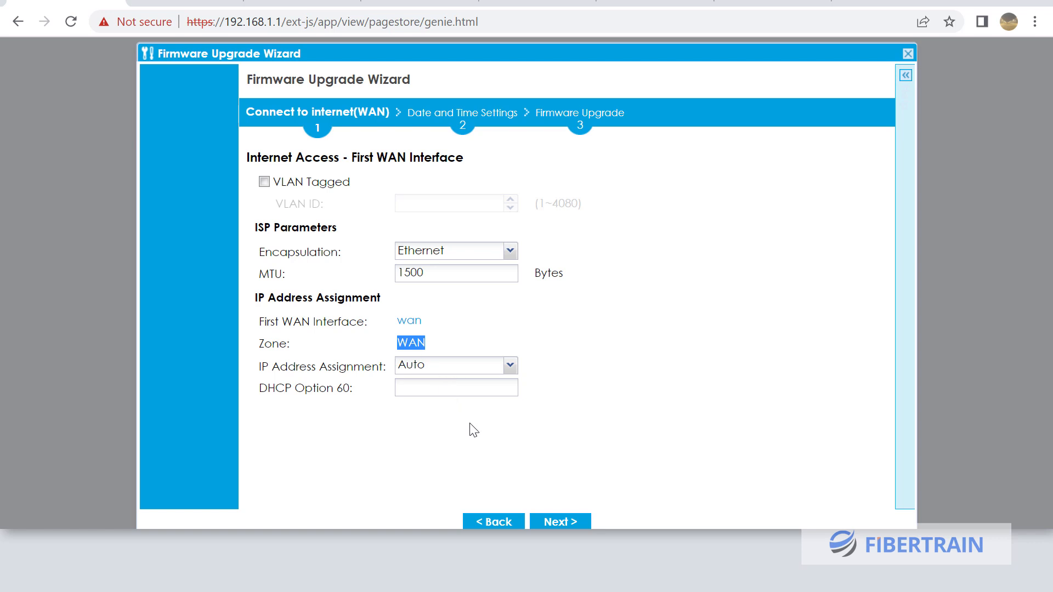
{"action": "left_click", "coordinate": [565, 523]}
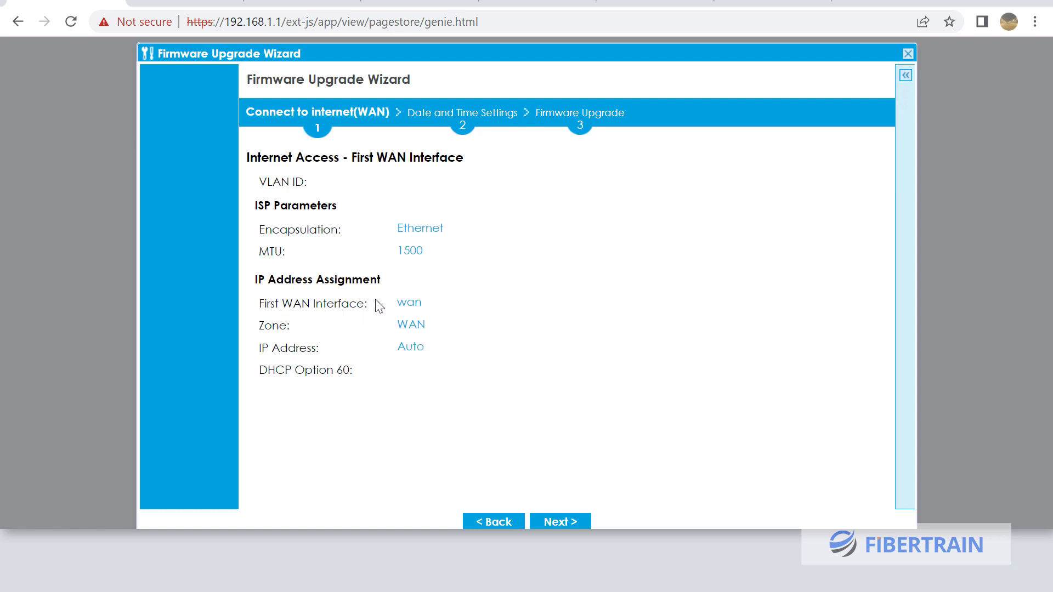
{"action": "left_click_drag", "start_coordinate": [394, 324], "coordinate": [430, 328]}
{"action": "left_click", "coordinate": [562, 524]}
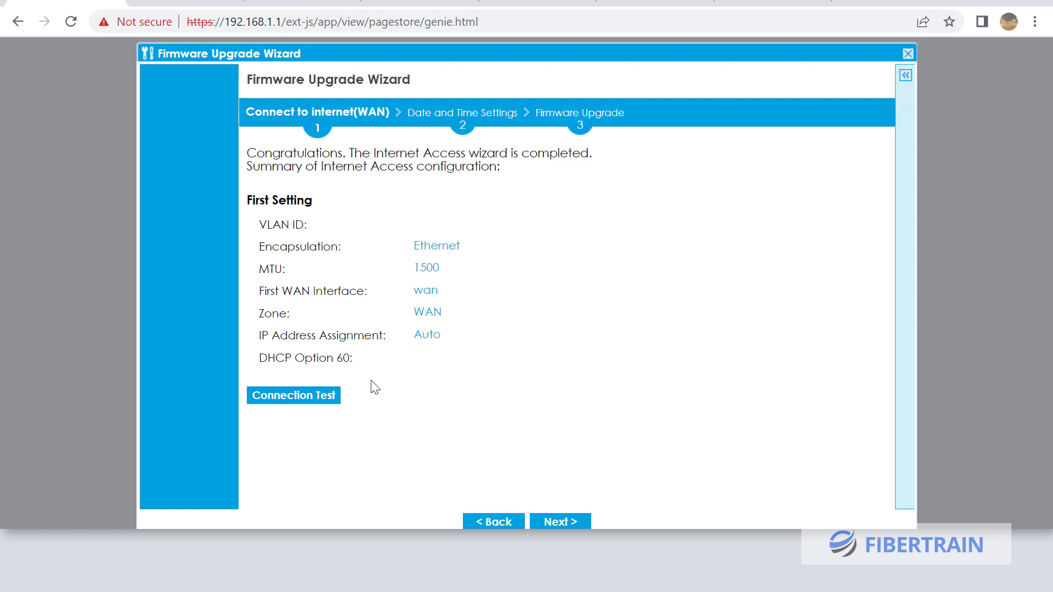
Run the WAN connection test until it reports OK, then continue to Date and Time Settings
{"action": "left_click", "coordinate": [297, 398]}
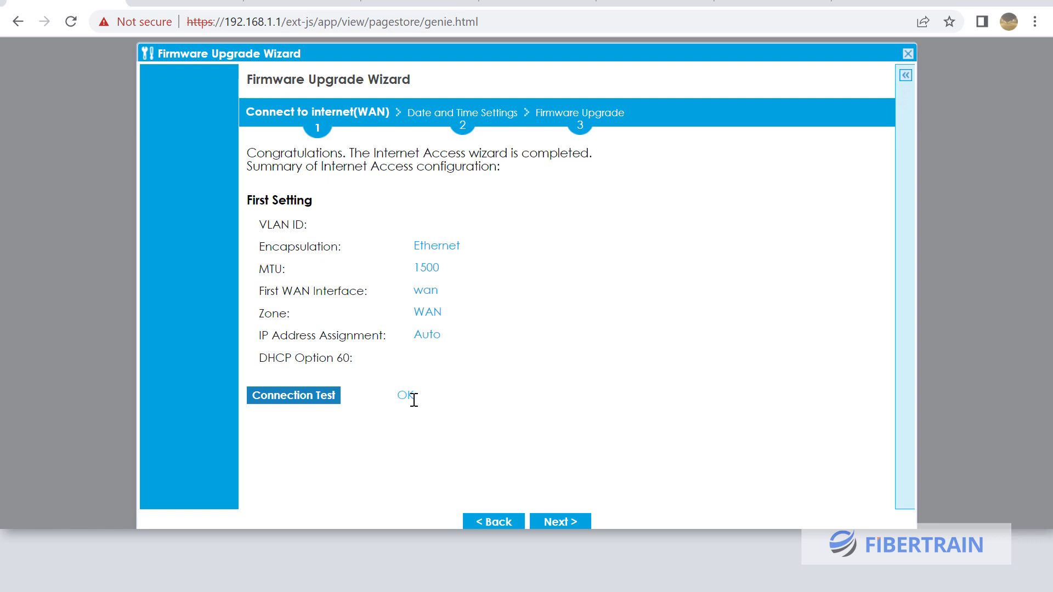
{"action": "left_click", "coordinate": [573, 525]}
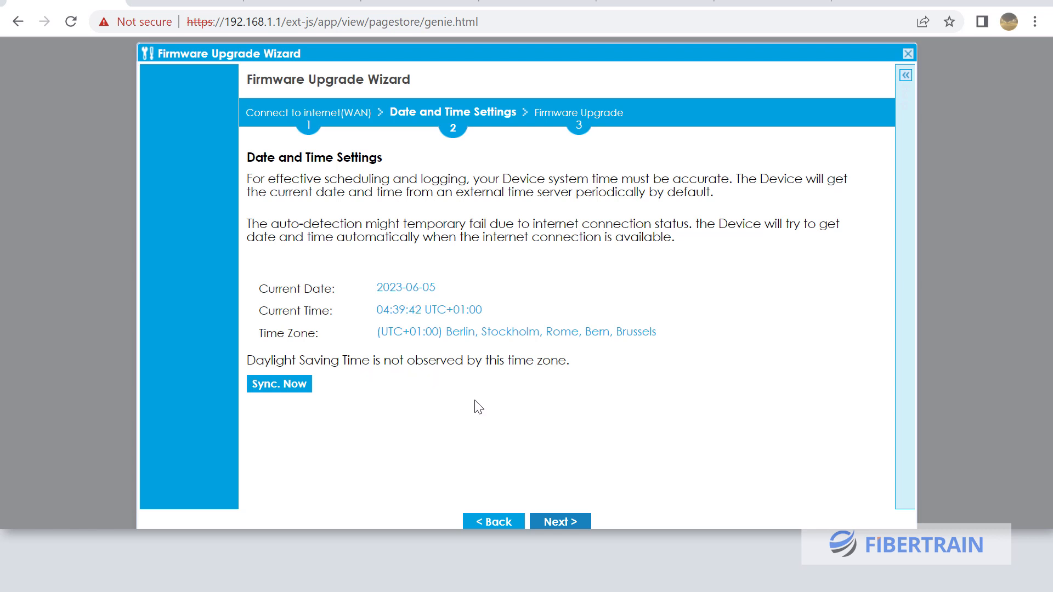
Accept the 2023-06-05 Berlin date/time settings to start the firmware upgrade to V5.36(ABUH.2)
{"action": "left_click", "coordinate": [560, 522]}
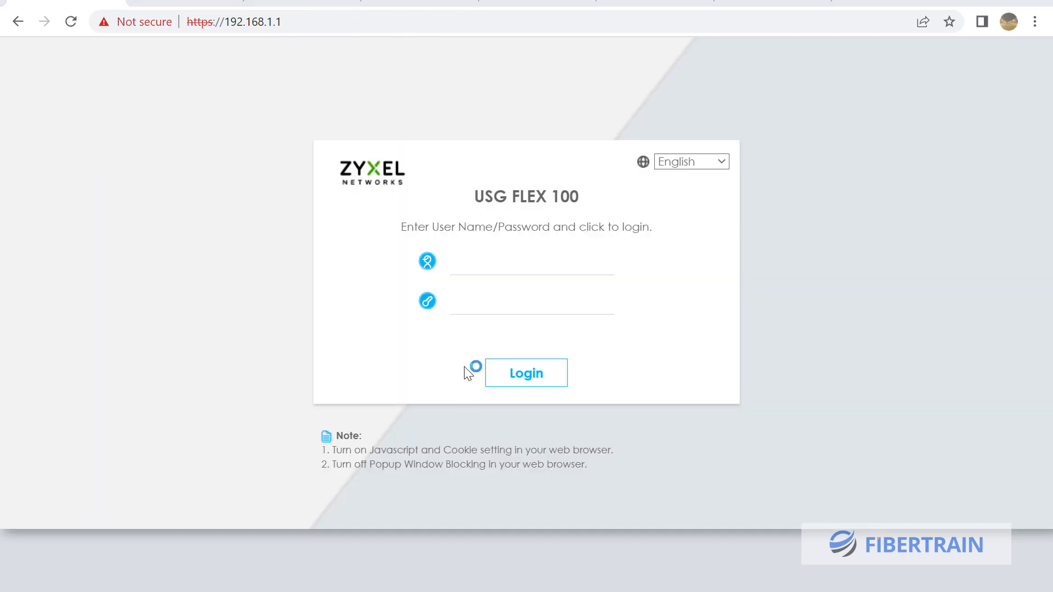
Log into the USG FLEX 100 with the admin user name and its password
{"action": "left_click", "coordinate": [468, 267]}
{"action": "type", "text": "a"}
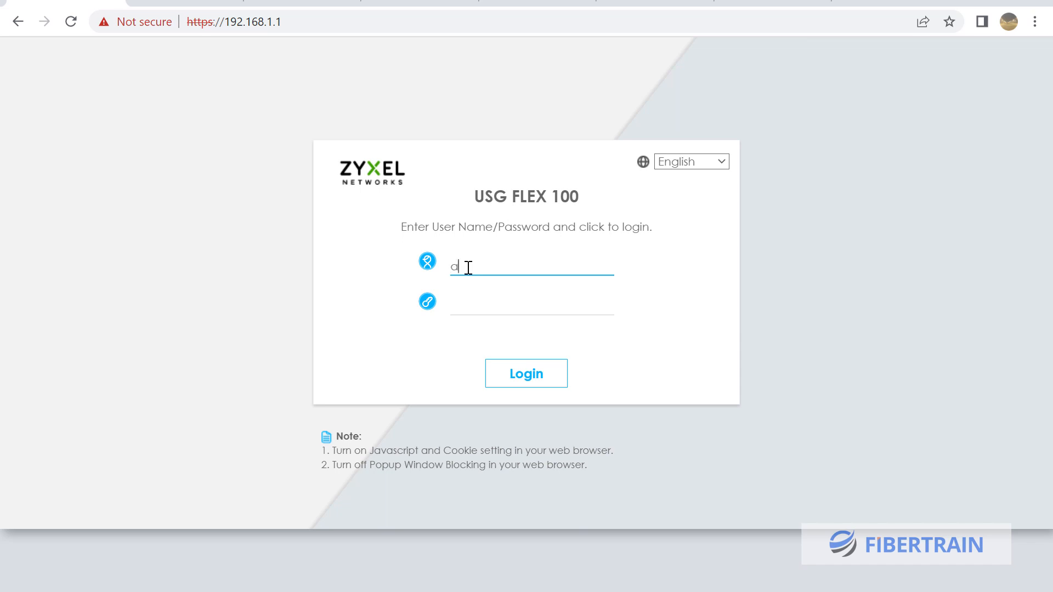
{"action": "type", "text": "dmin"}
{"action": "key", "text": "Tab"}
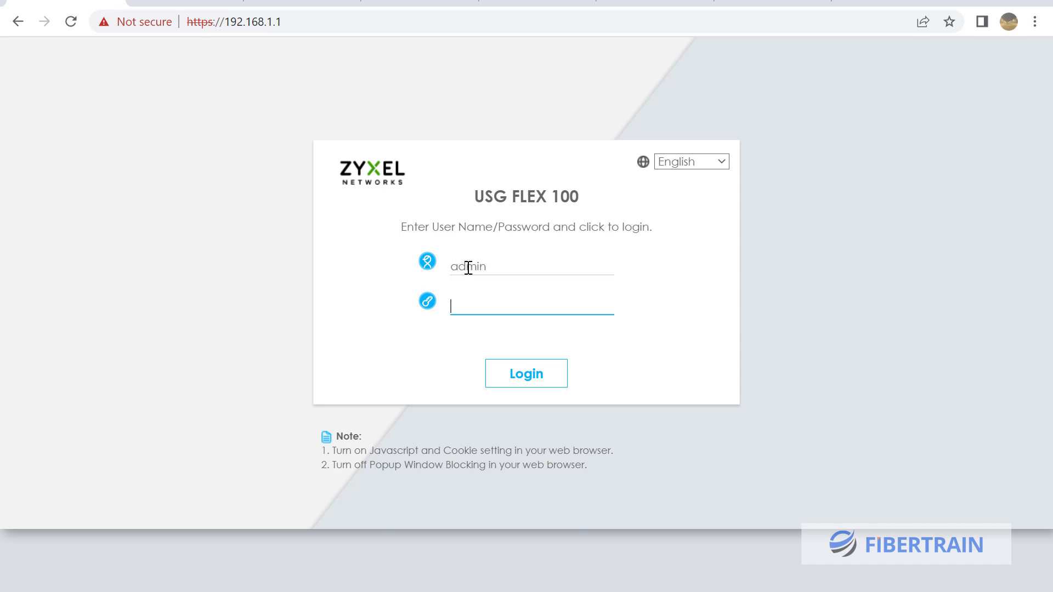
{"action": "type", "text": "1.1"}
{"action": "key", "text": "Return"}
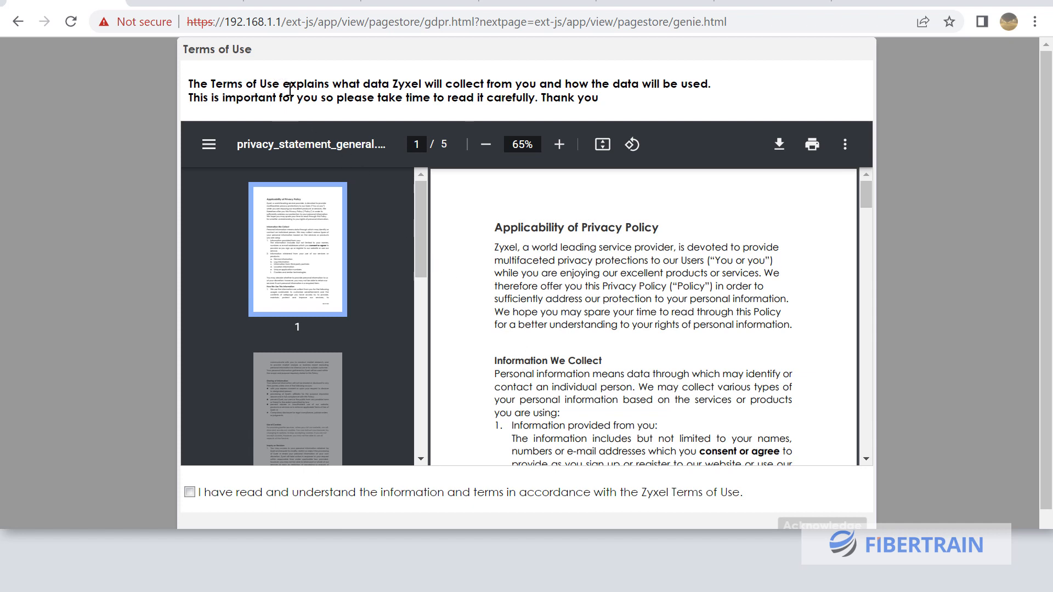
Download the privacy statement PDF and save it to Downloads
{"action": "scroll", "coordinate": [422, 163], "scroll_direction": "down", "scroll_amount": 1}
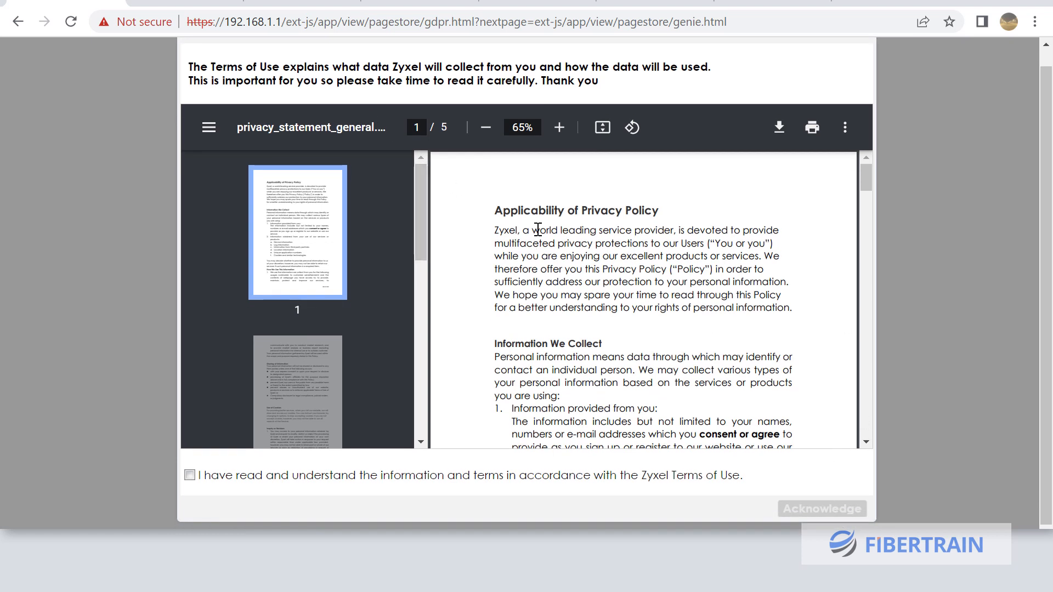
{"action": "left_click_drag", "start_coordinate": [870, 178], "coordinate": [886, 461]}
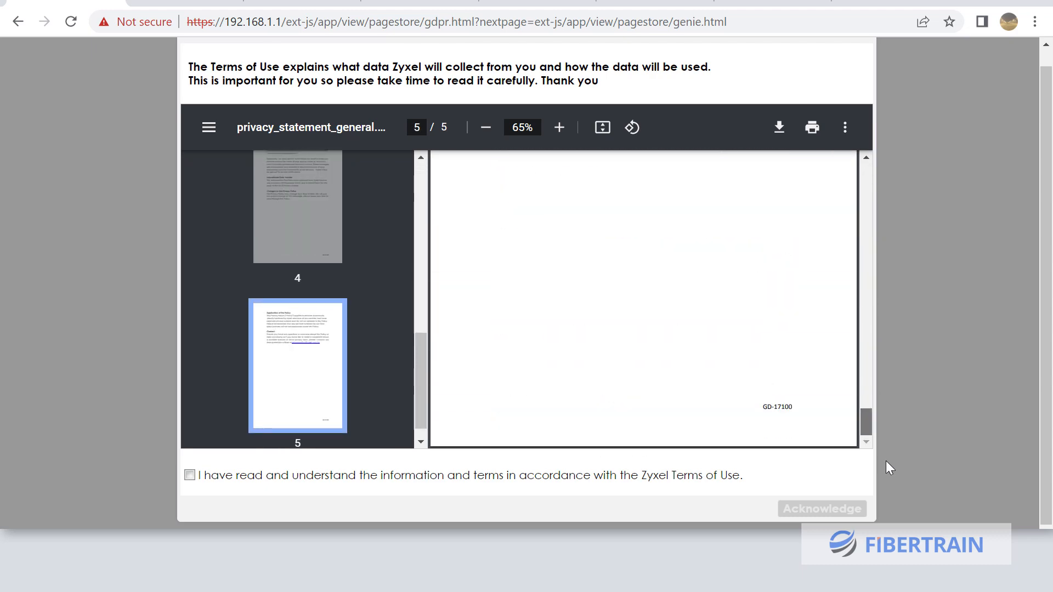
{"action": "left_click", "coordinate": [779, 130]}
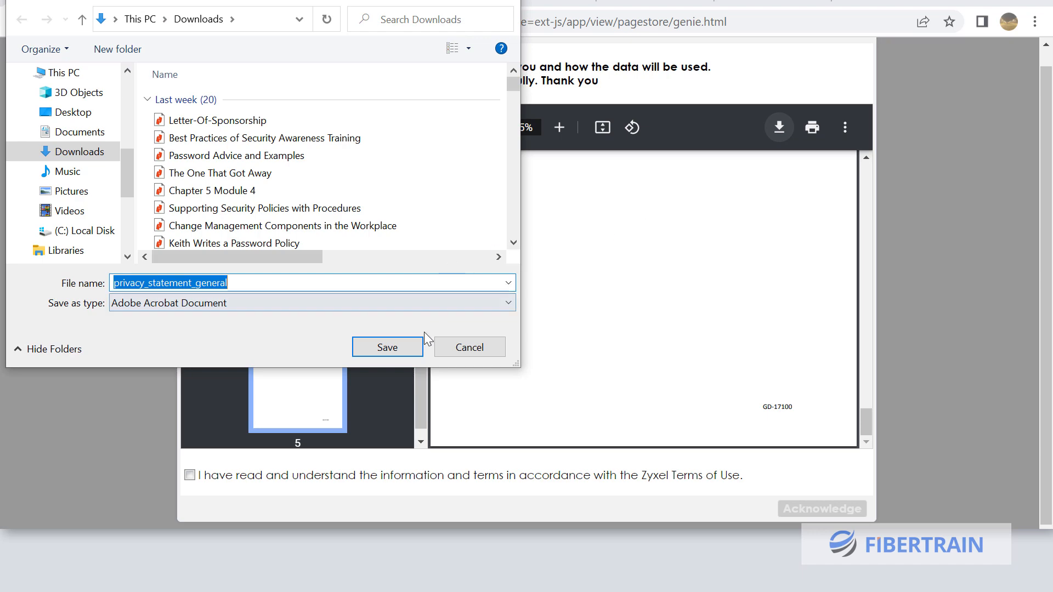
{"action": "left_click", "coordinate": [400, 348]}
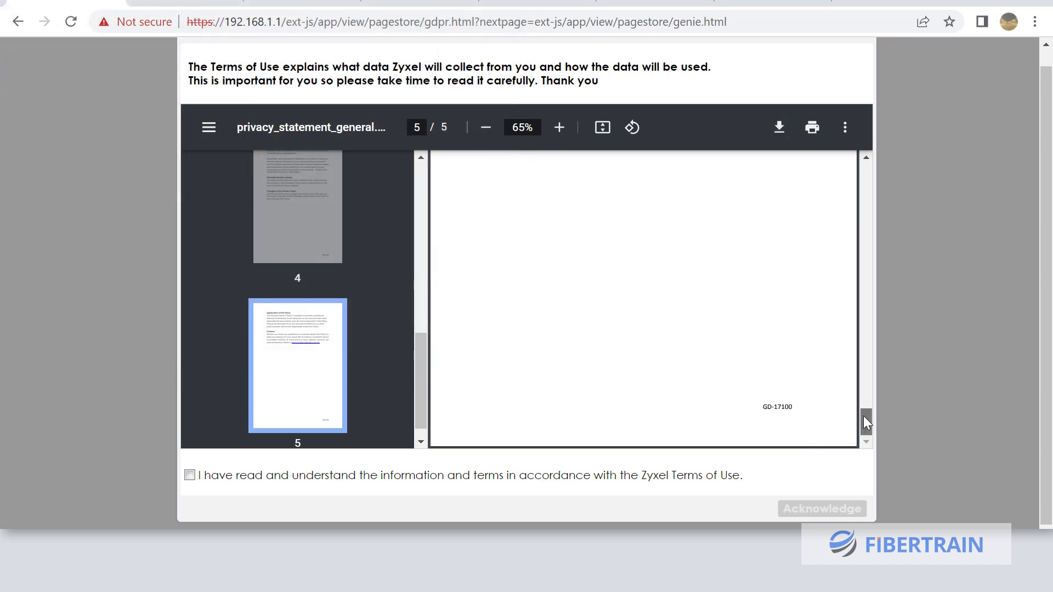
Tick the Zyxel Terms of Use agreement and acknowledge it
{"action": "scroll", "coordinate": [836, 274], "scroll_direction": "up", "scroll_amount": 15}
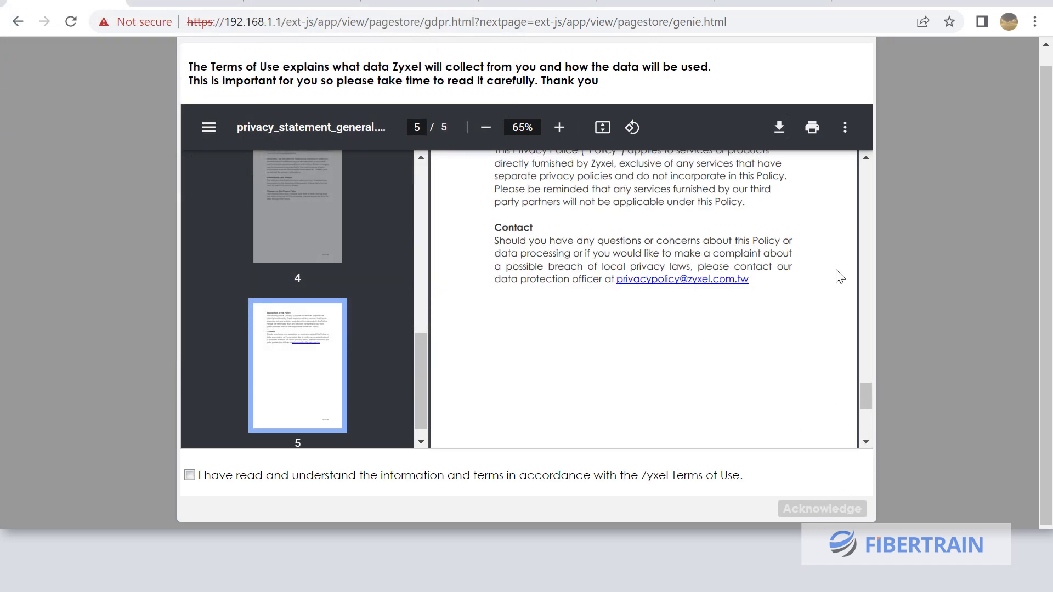
{"action": "scroll", "coordinate": [839, 276], "scroll_direction": "up", "scroll_amount": 20}
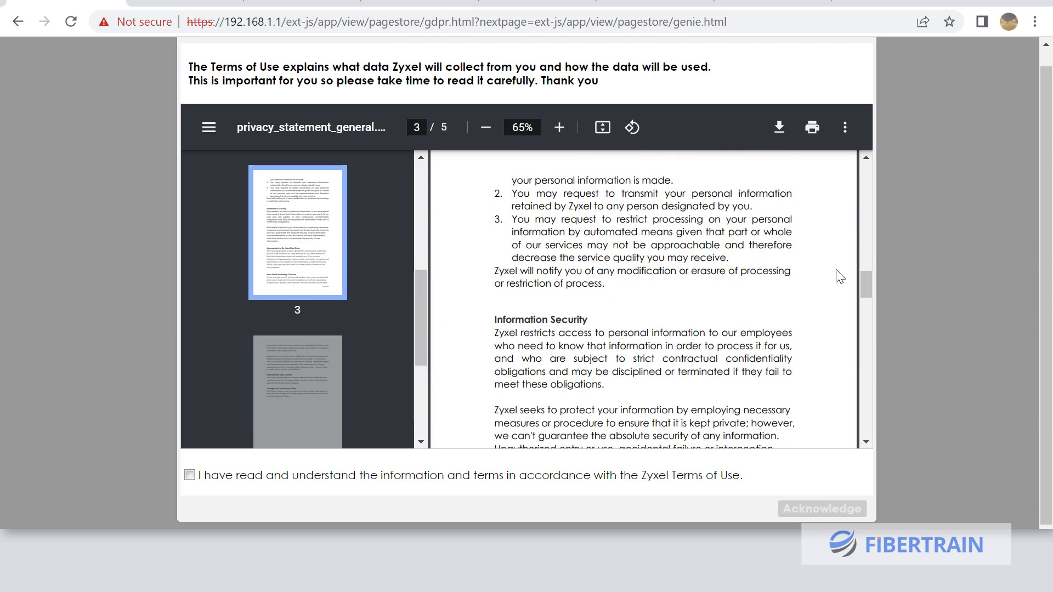
{"action": "scroll", "coordinate": [841, 271], "scroll_direction": "up", "scroll_amount": 2}
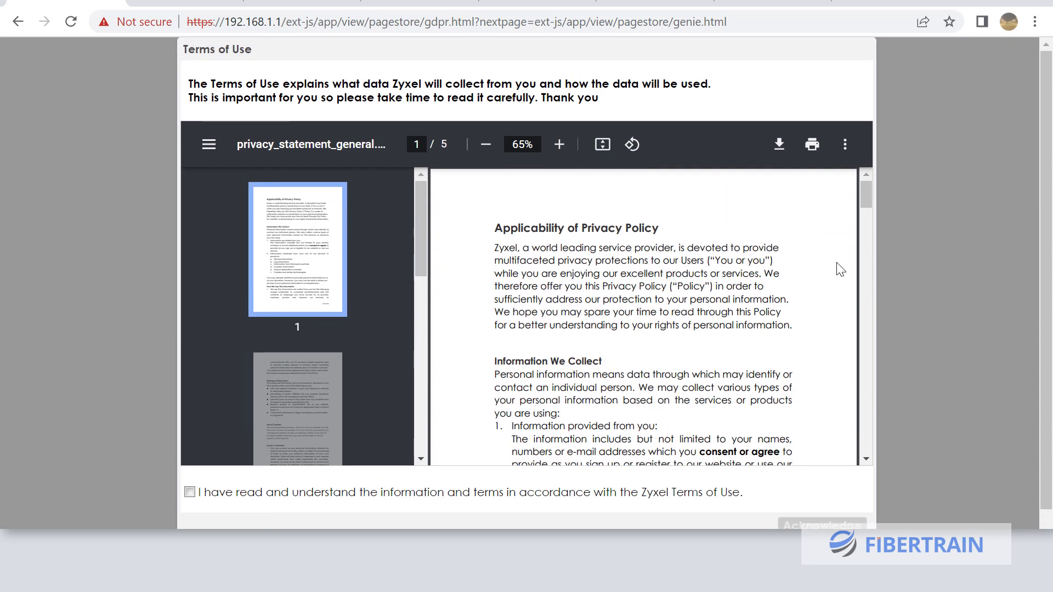
{"action": "scroll", "coordinate": [980, 170], "scroll_direction": "down", "scroll_amount": 1}
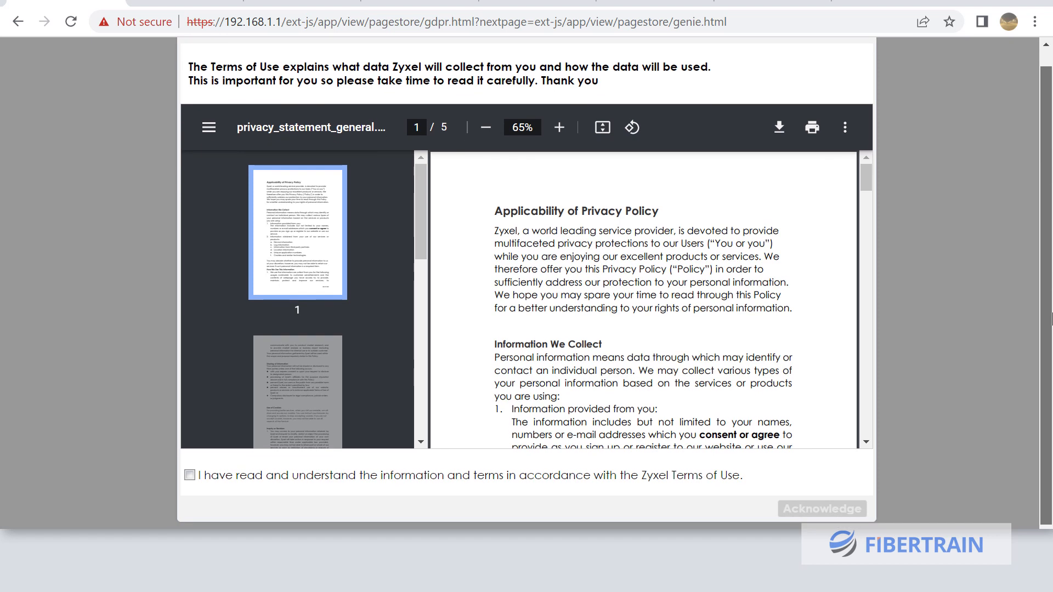
{"action": "left_click", "coordinate": [190, 476]}
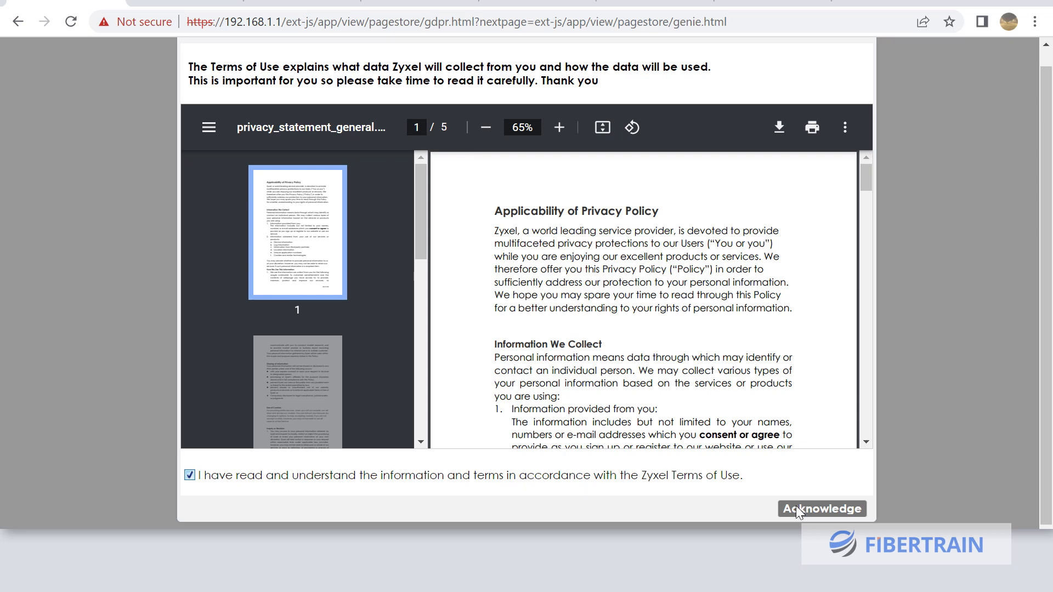
{"action": "left_click", "coordinate": [828, 512]}
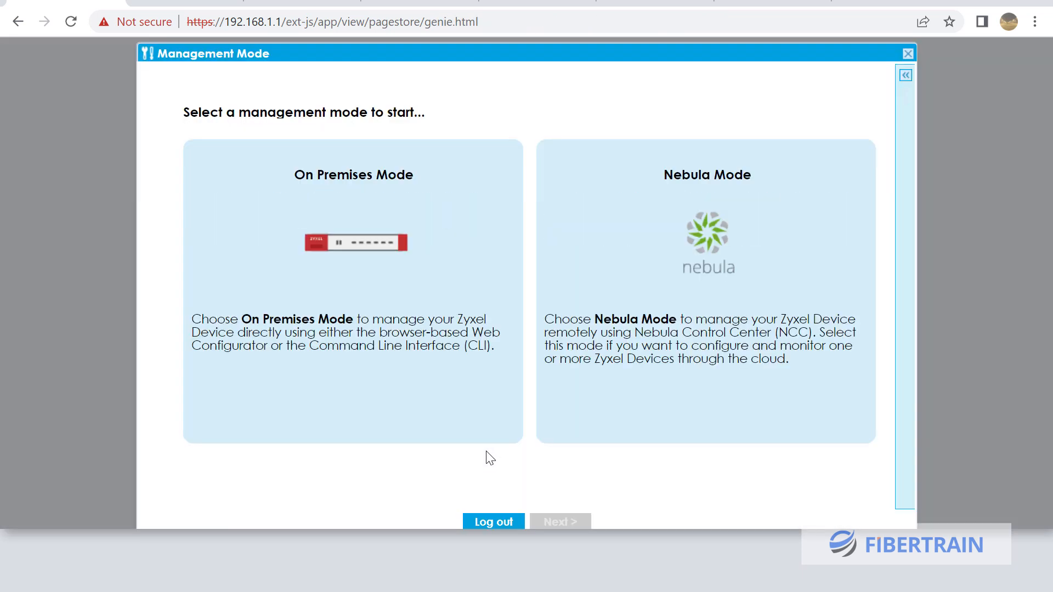
Choose On Premises Mode, then register the Not registered device on myZyxel
{"action": "left_click", "coordinate": [326, 327]}
{"action": "left_click", "coordinate": [555, 521]}
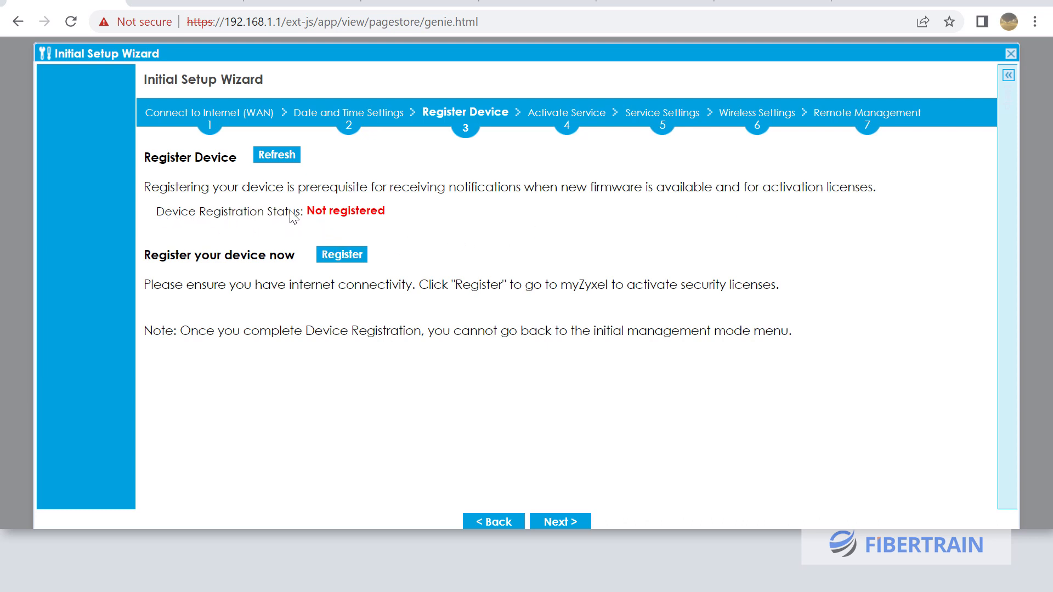
{"action": "left_click_drag", "start_coordinate": [306, 212], "coordinate": [400, 206]}
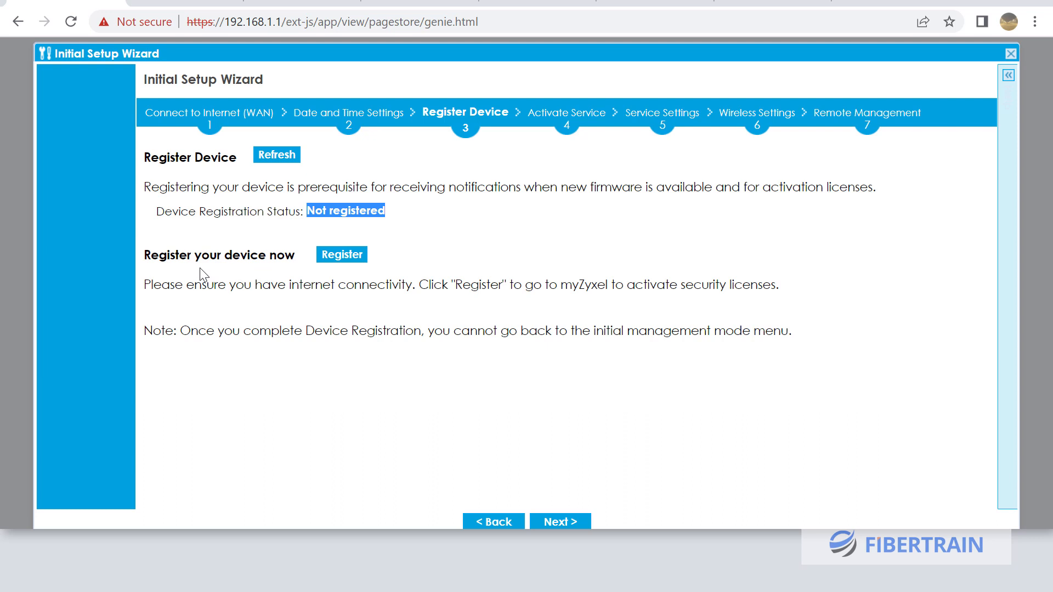
{"action": "left_click", "coordinate": [332, 262]}
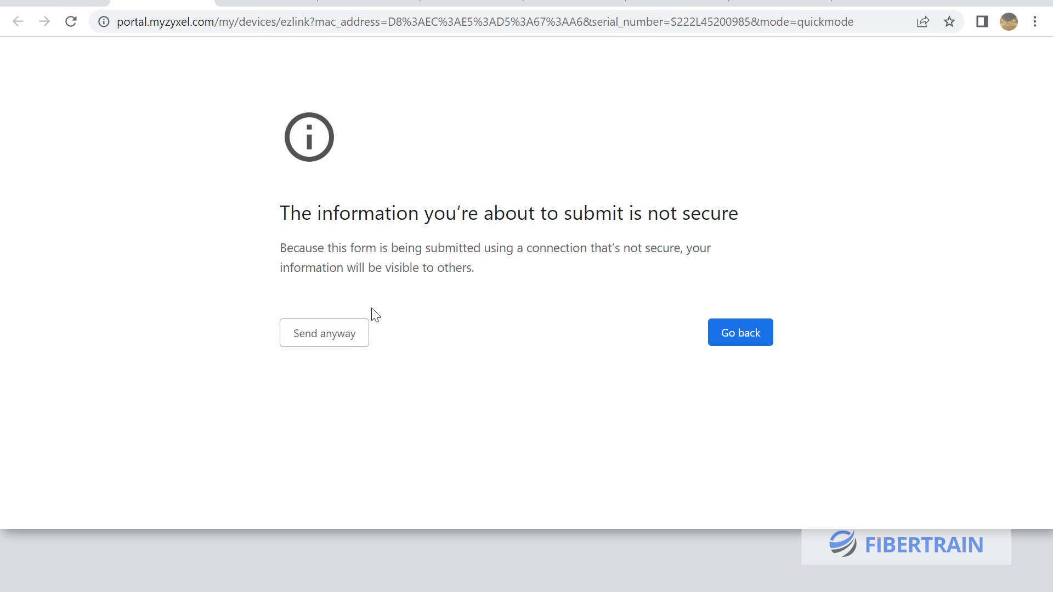
Submit the registration form despite Chrome's warning and review the myZyxel activation results
{"action": "left_click", "coordinate": [333, 345]}
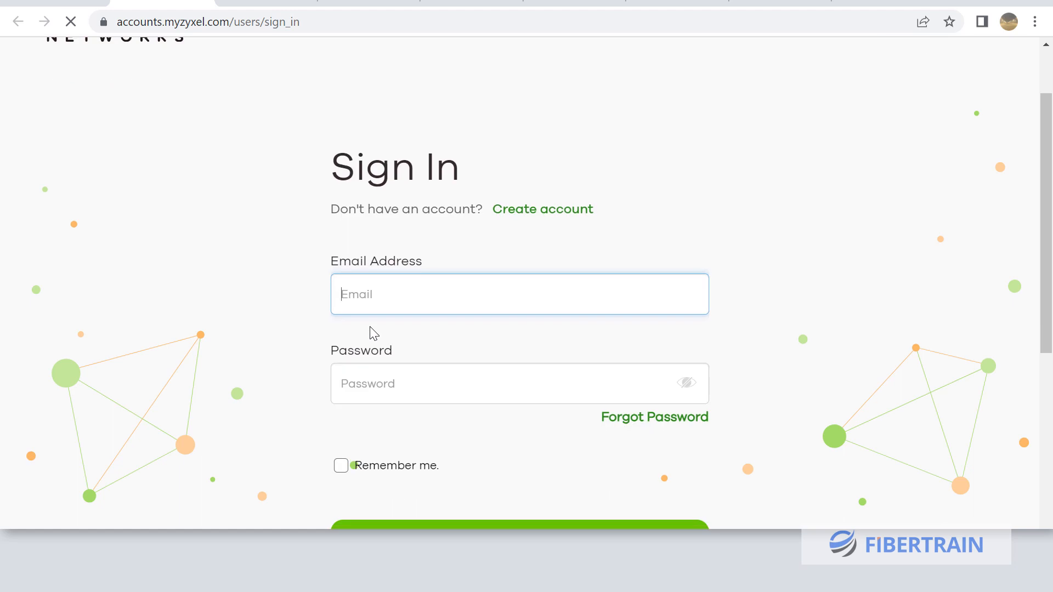
{"action": "scroll", "coordinate": [373, 333], "scroll_direction": "down", "scroll_amount": 1}
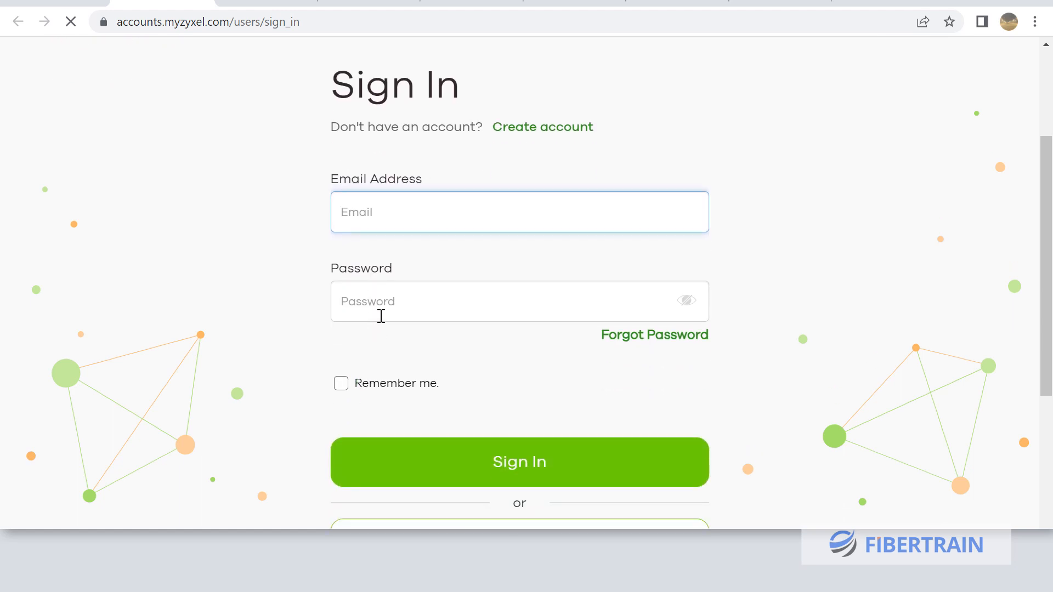
{"action": "scroll", "coordinate": [398, 291], "scroll_direction": "down", "scroll_amount": 3}
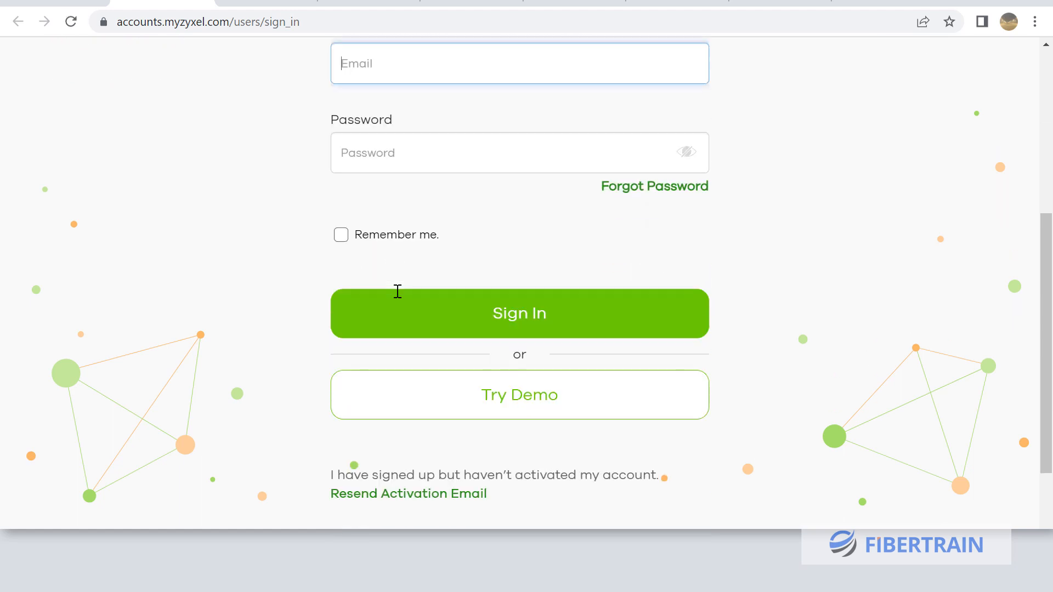
{"action": "scroll", "coordinate": [398, 291], "scroll_direction": "up", "scroll_amount": 3}
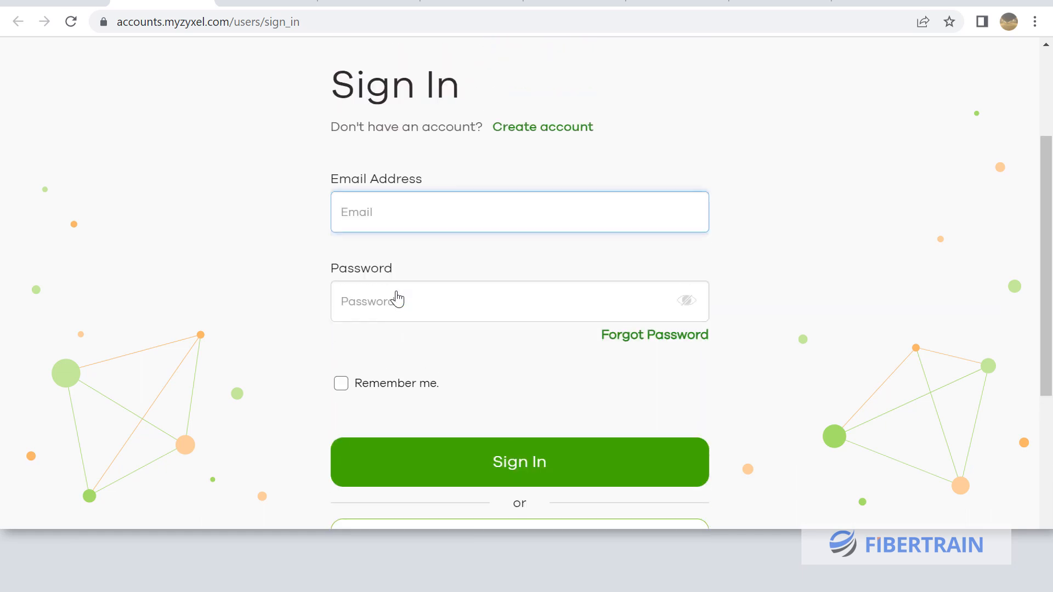
{"action": "scroll", "coordinate": [397, 291], "scroll_direction": "down", "scroll_amount": 4}
{"action": "scroll", "coordinate": [398, 291], "scroll_direction": "up", "scroll_amount": 5}
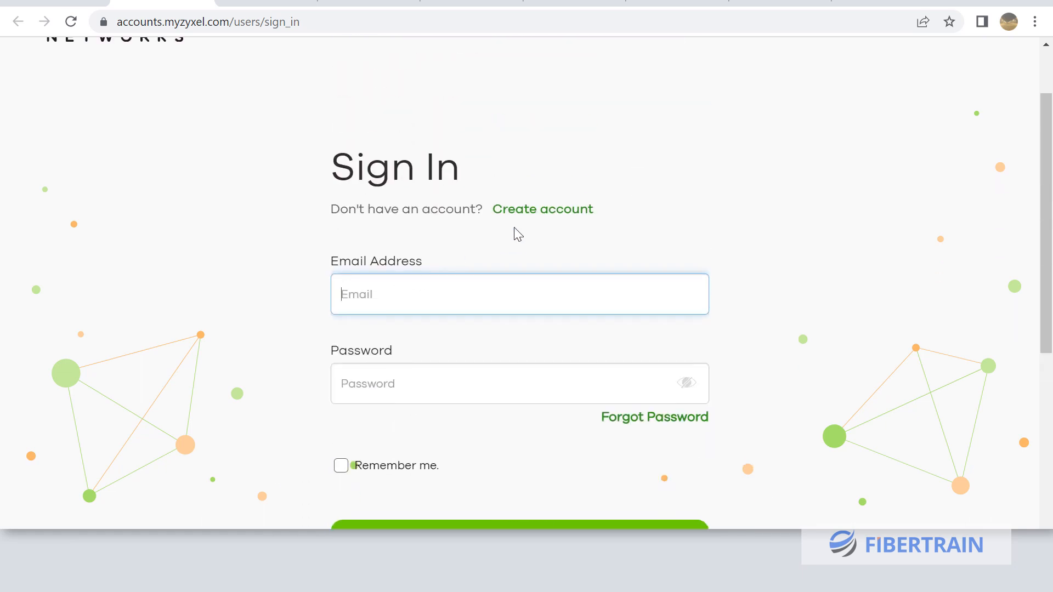
{"action": "scroll", "coordinate": [383, 209], "scroll_direction": "up", "scroll_amount": 2}
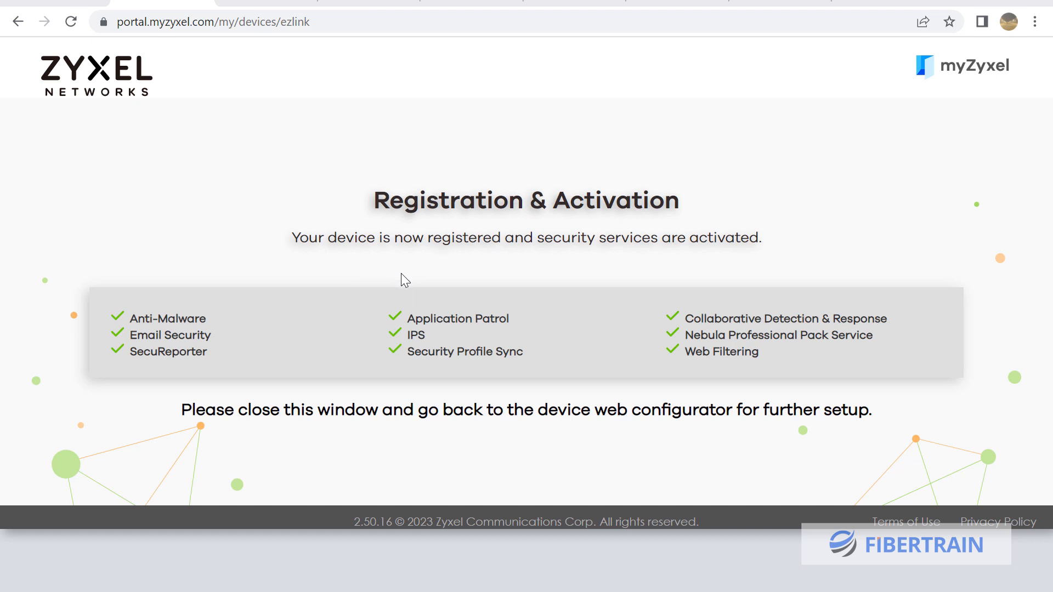
Highlight activated services—Anti-Malware, SecuReporter, Application Patrol, Web Filtering—then return to the 192.168.1.1 wizard tab
{"action": "left_click_drag", "start_coordinate": [377, 200], "coordinate": [698, 216]}
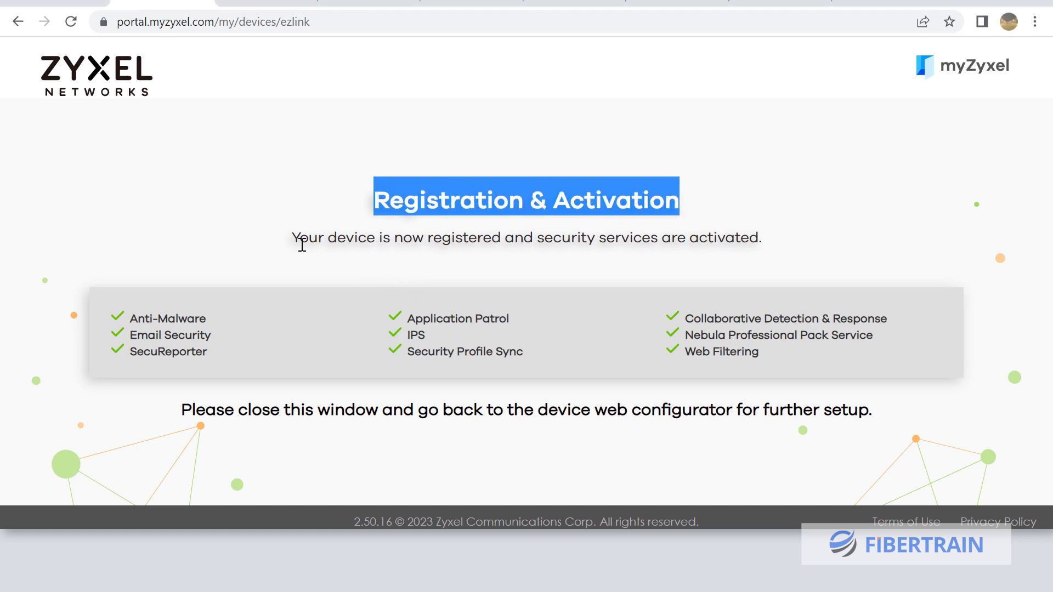
{"action": "left_click_drag", "start_coordinate": [297, 237], "coordinate": [700, 253]}
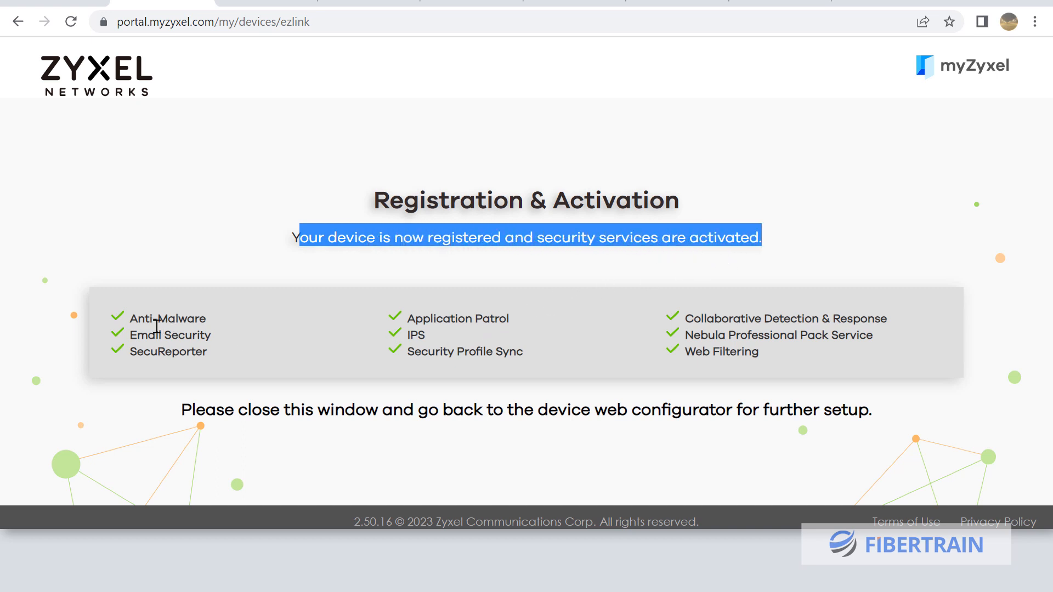
{"action": "left_click", "coordinate": [133, 320]}
{"action": "left_click_drag", "start_coordinate": [133, 320], "coordinate": [222, 334]}
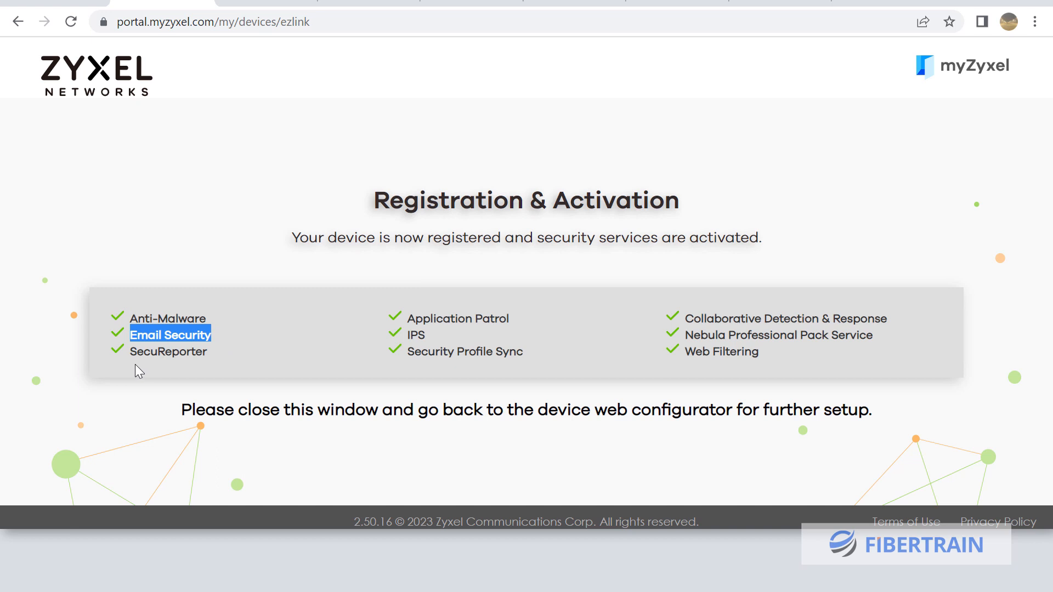
{"action": "left_click_drag", "start_coordinate": [132, 351], "coordinate": [195, 353]}
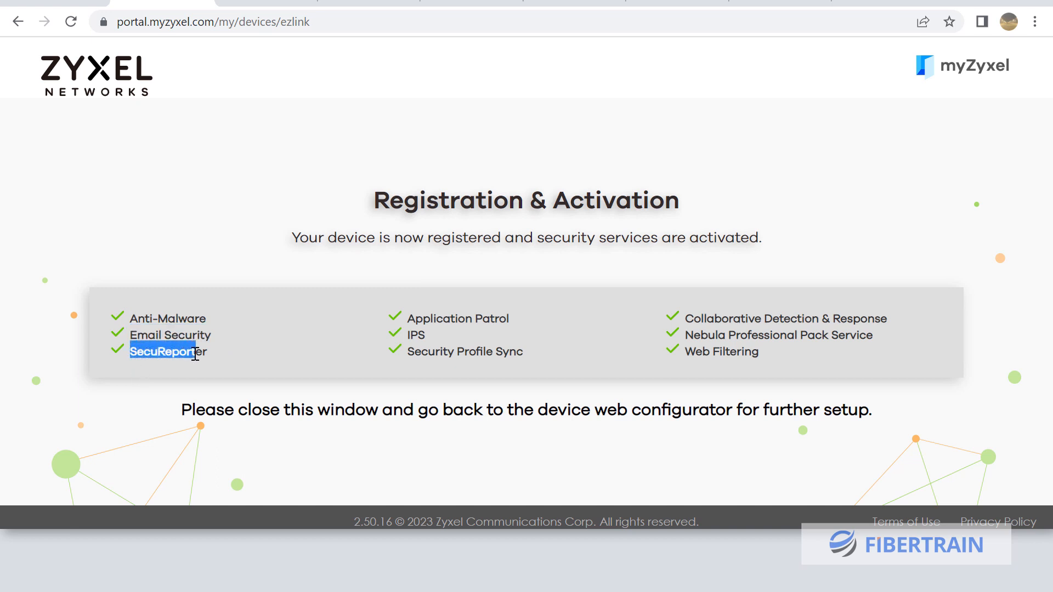
{"action": "left_click_drag", "start_coordinate": [407, 319], "coordinate": [512, 315]}
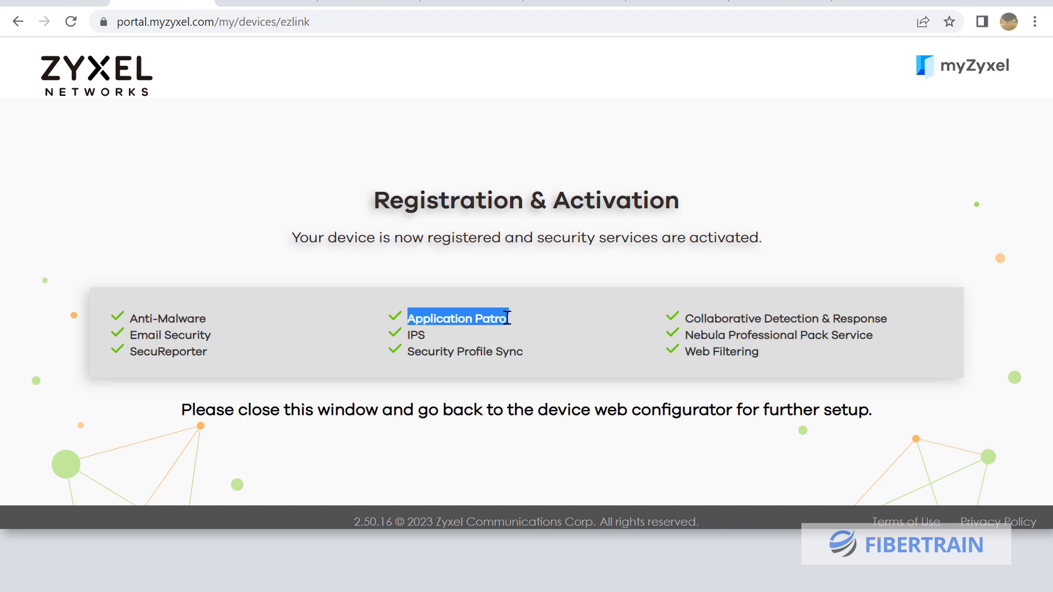
{"action": "left_click", "coordinate": [406, 334]}
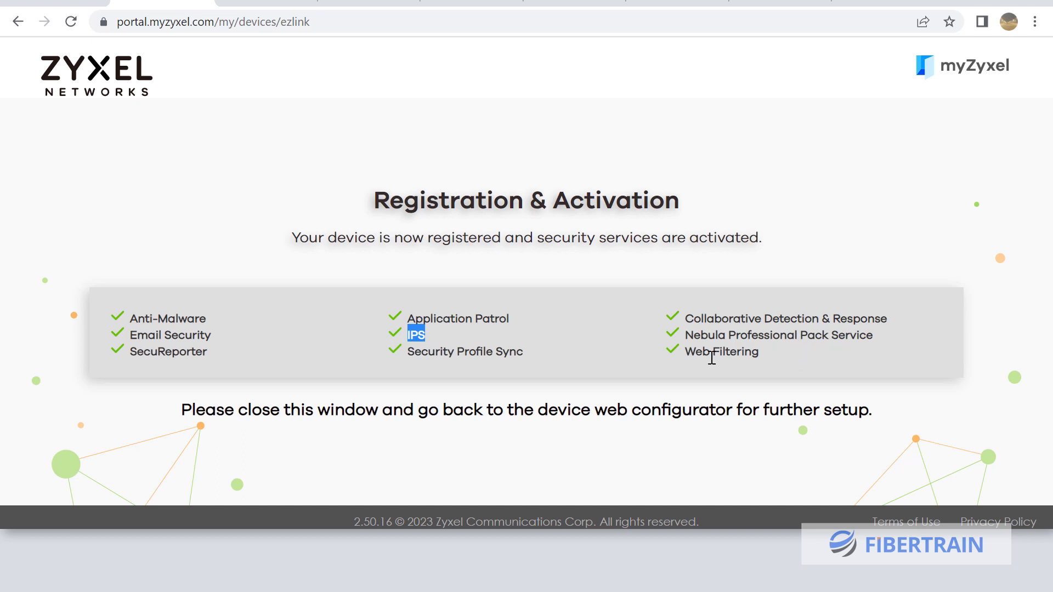
{"action": "left_click_drag", "start_coordinate": [685, 355], "coordinate": [757, 355]}
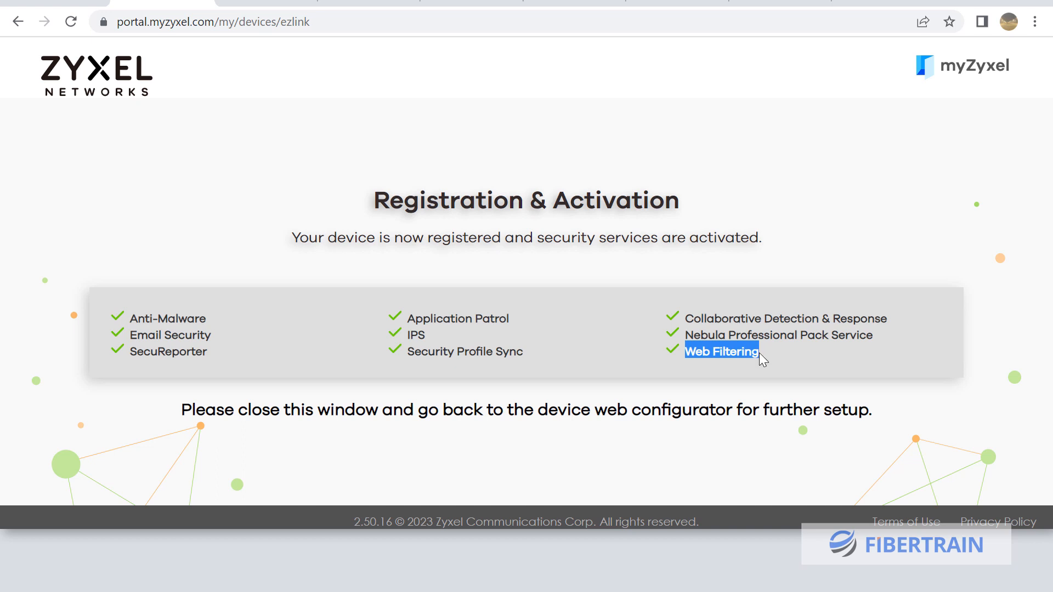
{"action": "left_click", "coordinate": [213, 212]}
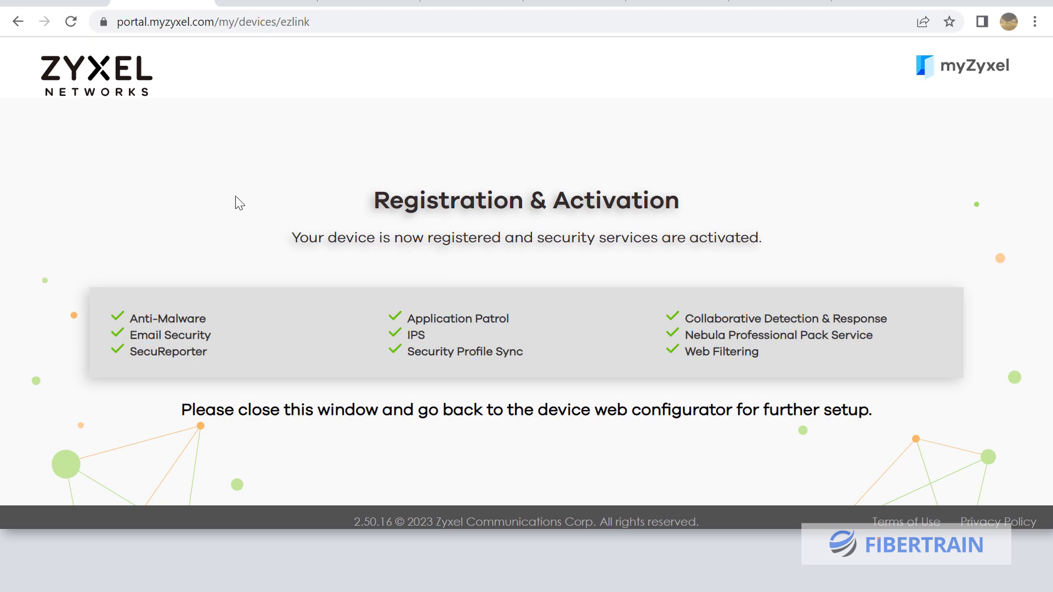
{"action": "left_click", "coordinate": [55, 2]}
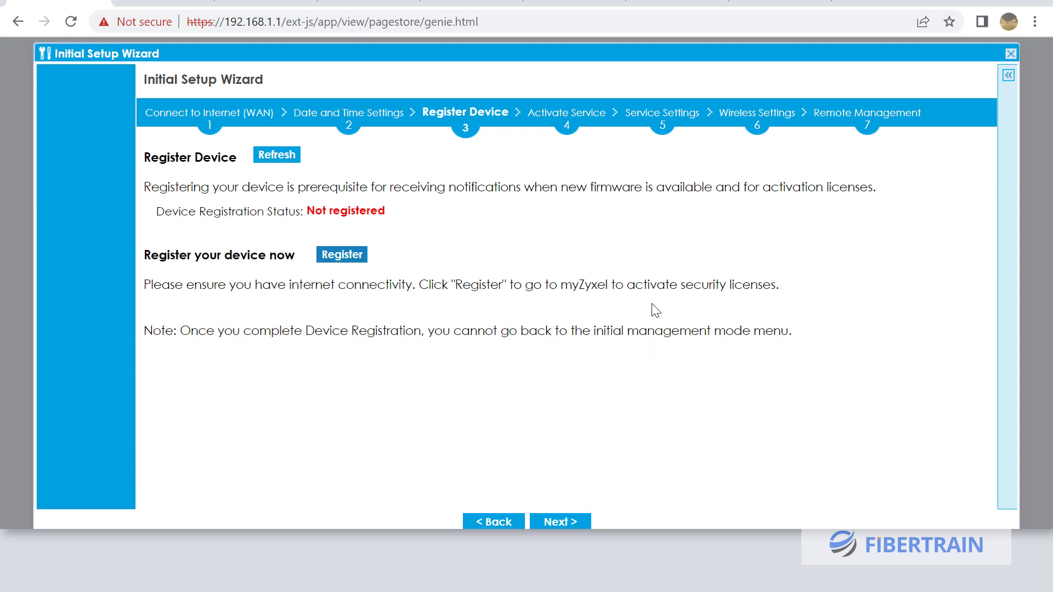
Dismiss the not-registered warning, confirm status reads Registered, and advance to Activate Service
{"action": "left_click", "coordinate": [556, 521]}
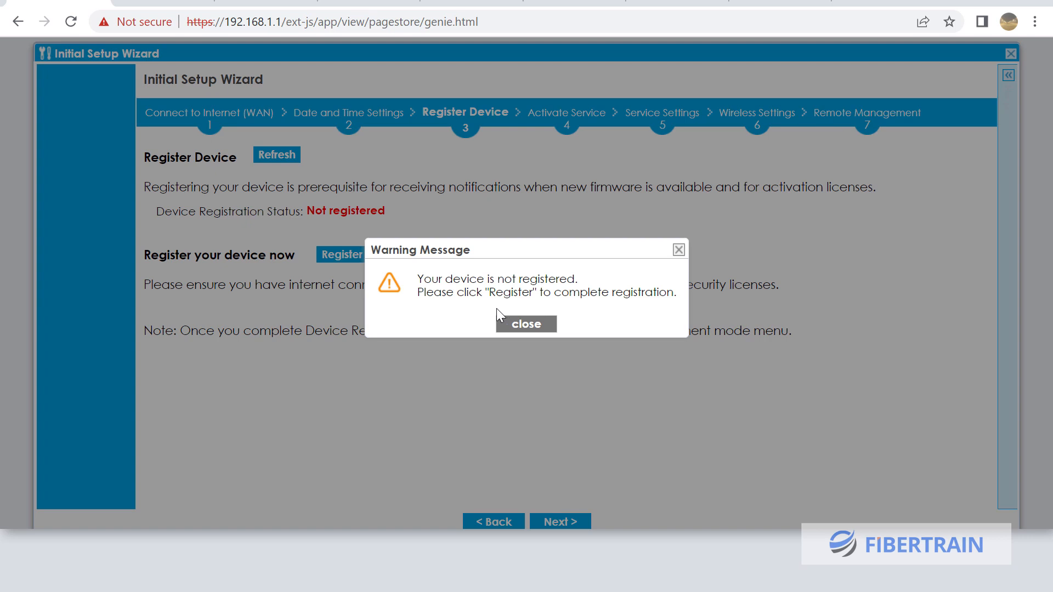
{"action": "left_click", "coordinate": [520, 325]}
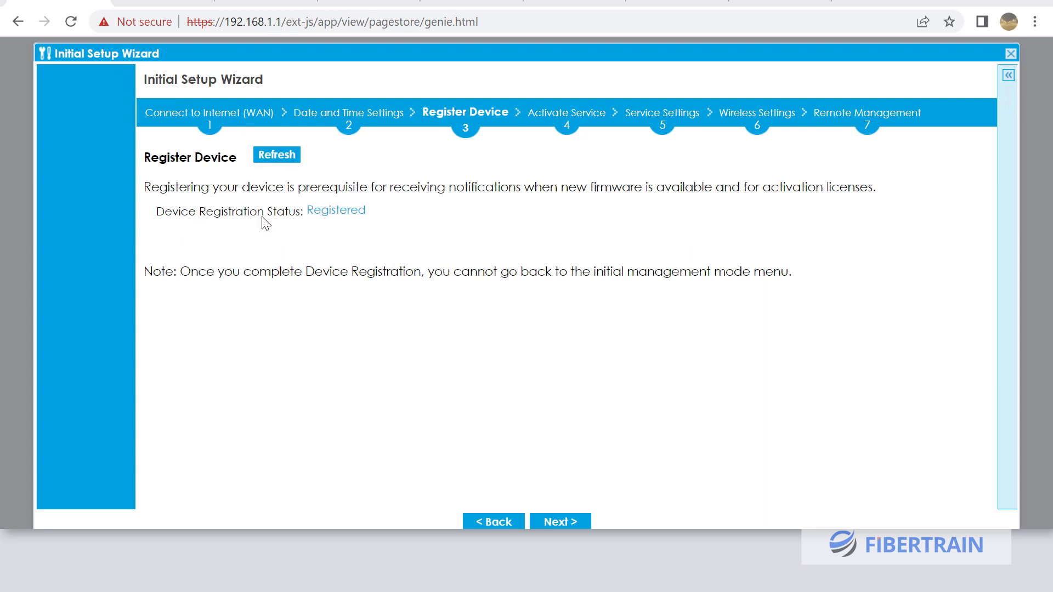
{"action": "left_click_drag", "start_coordinate": [306, 211], "coordinate": [374, 210]}
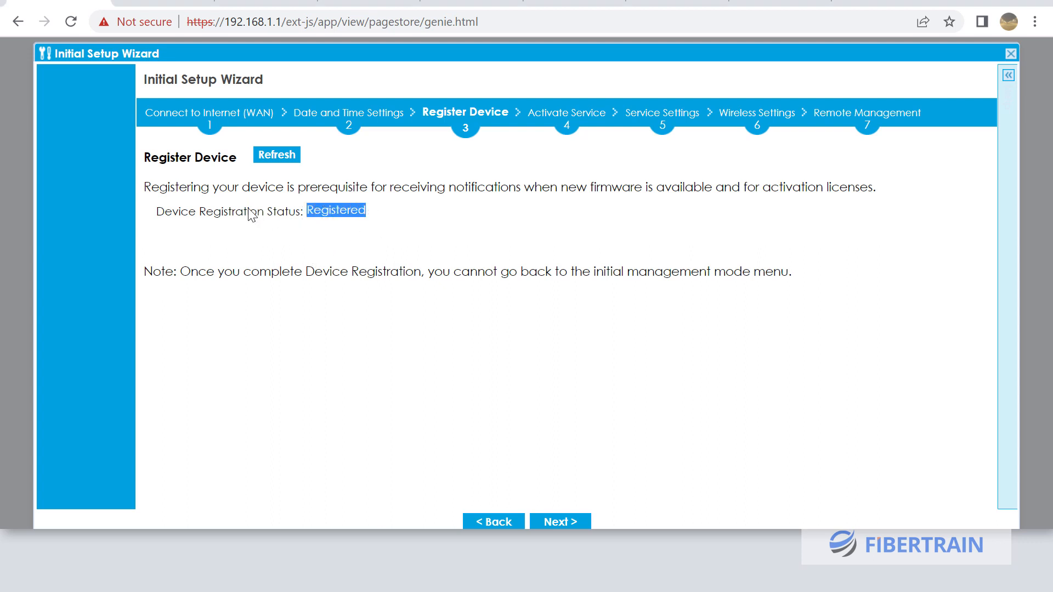
{"action": "left_click", "coordinate": [144, 2]}
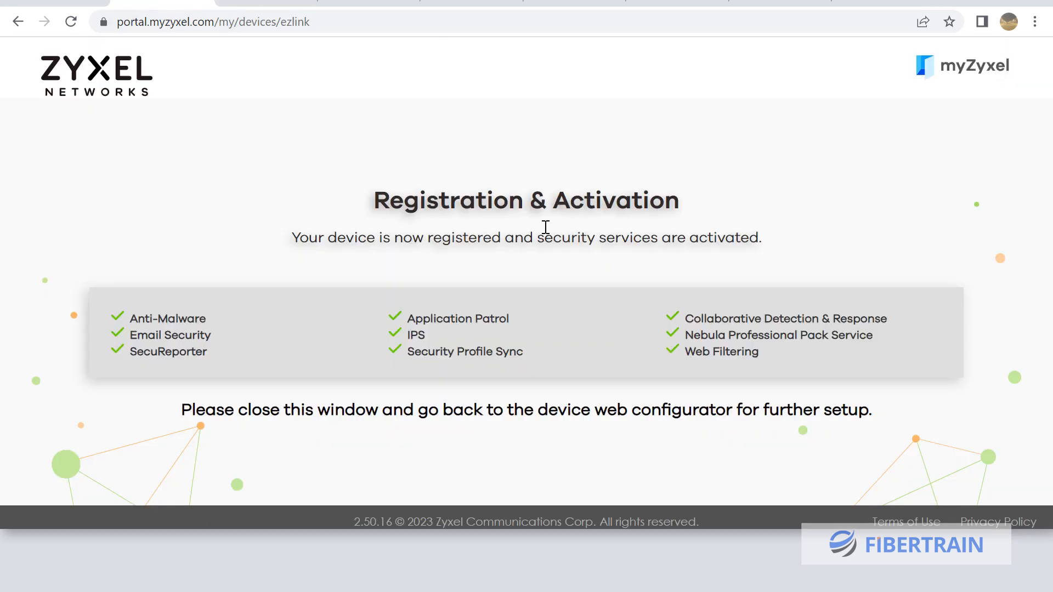
{"action": "left_click", "coordinate": [48, 3]}
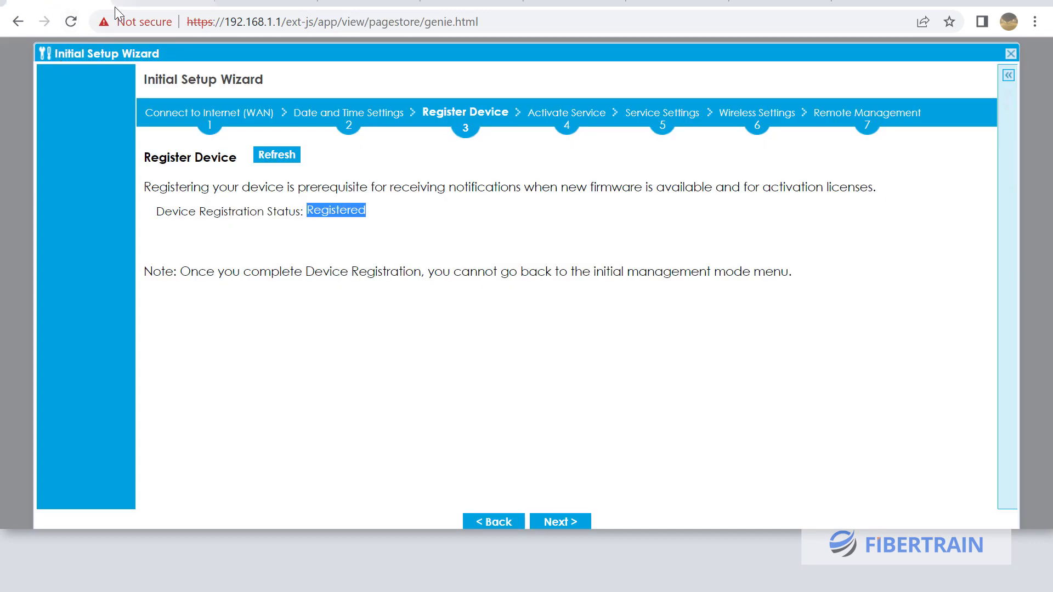
{"action": "left_click", "coordinate": [150, 3]}
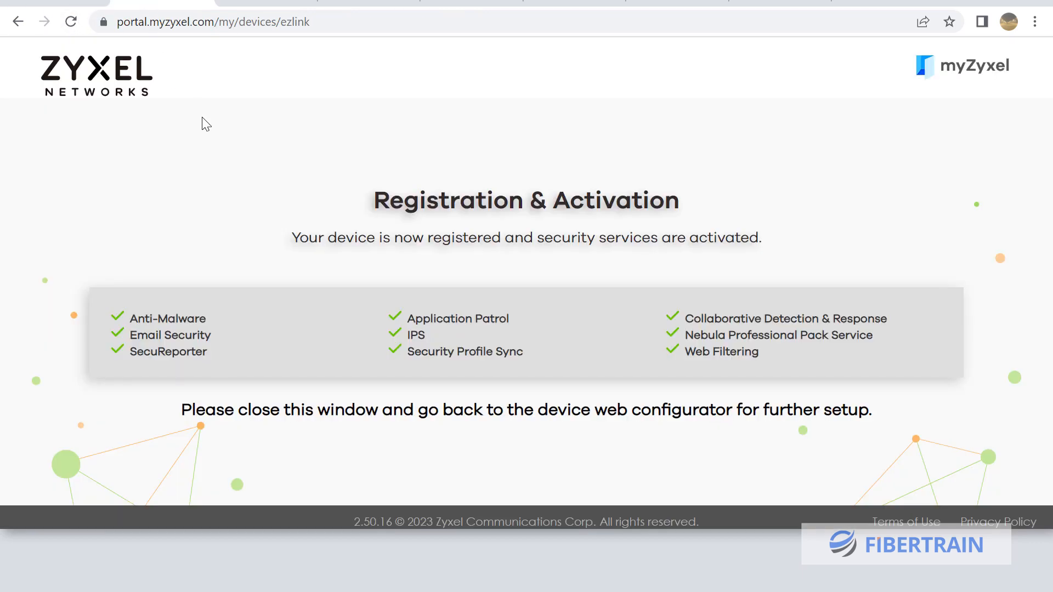
{"action": "left_click", "coordinate": [48, 3]}
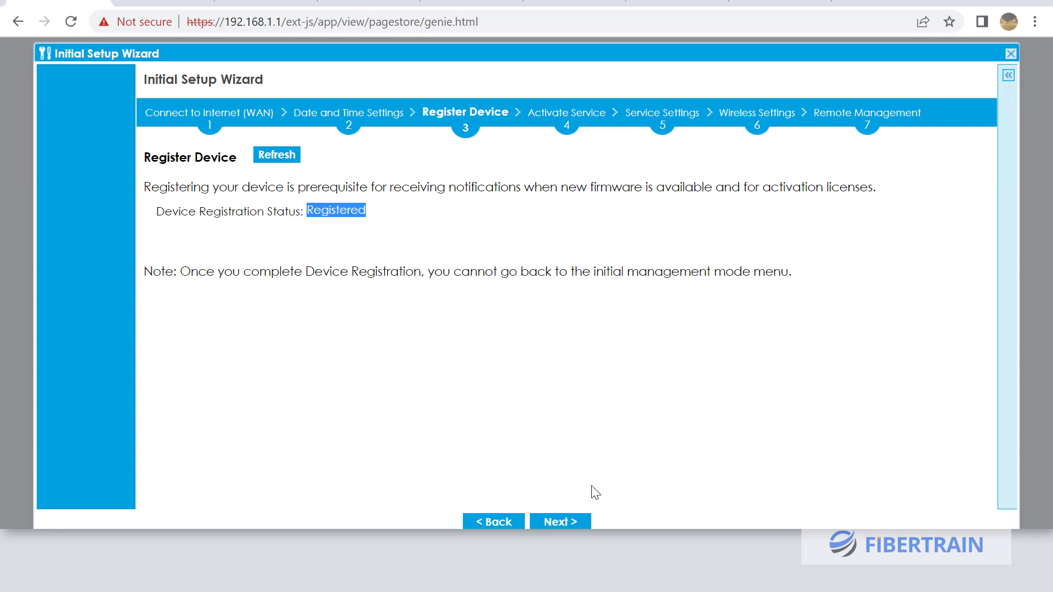
{"action": "left_click", "coordinate": [558, 521]}
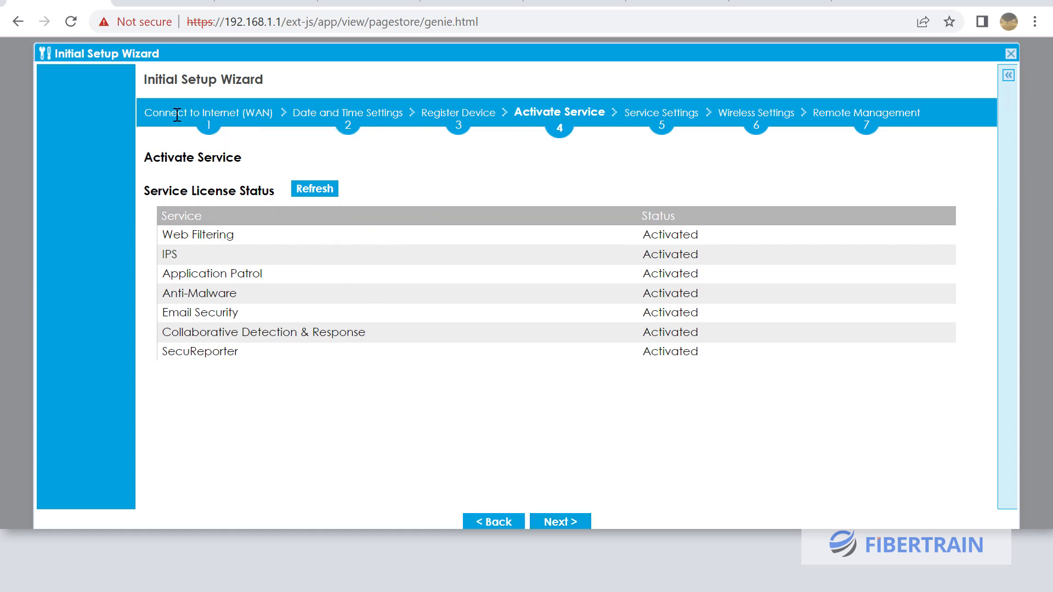
{"action": "left_click_drag", "start_coordinate": [144, 113], "coordinate": [606, 111]}
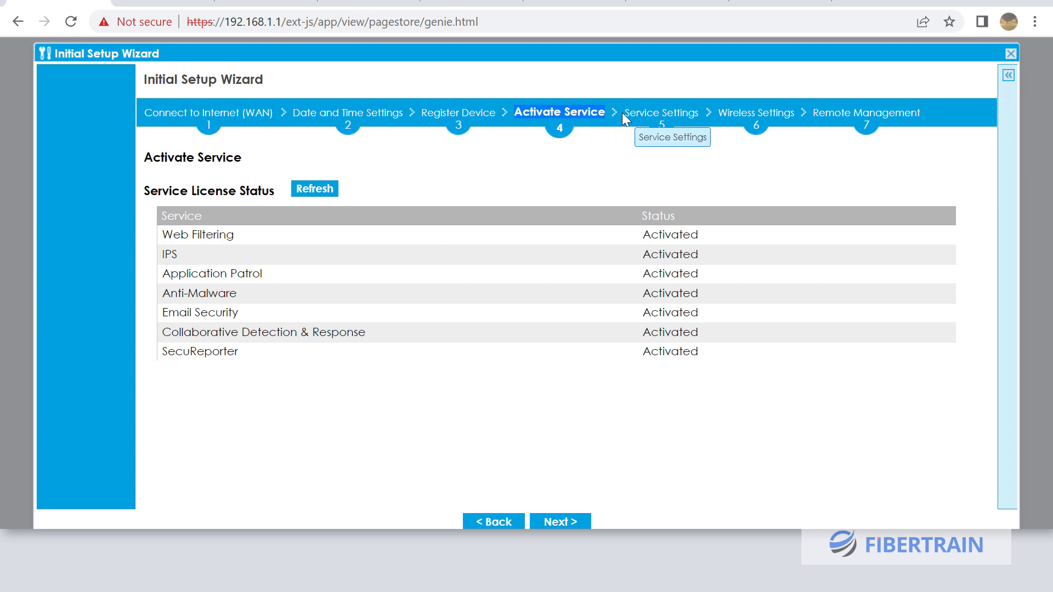
{"action": "left_click_drag", "start_coordinate": [623, 111], "coordinate": [687, 114]}
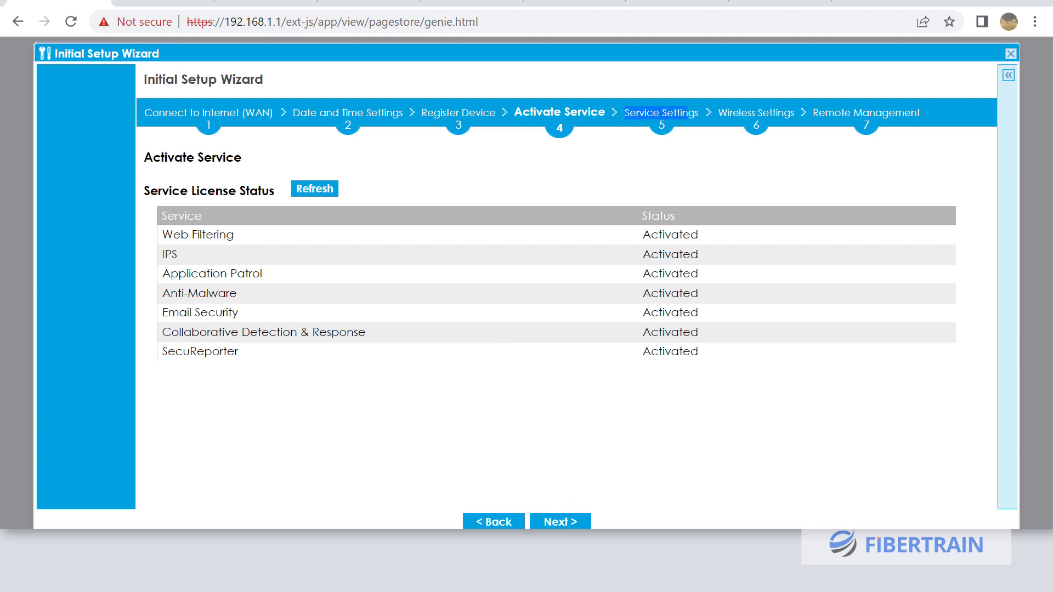
{"action": "left_click", "coordinate": [274, 547]}
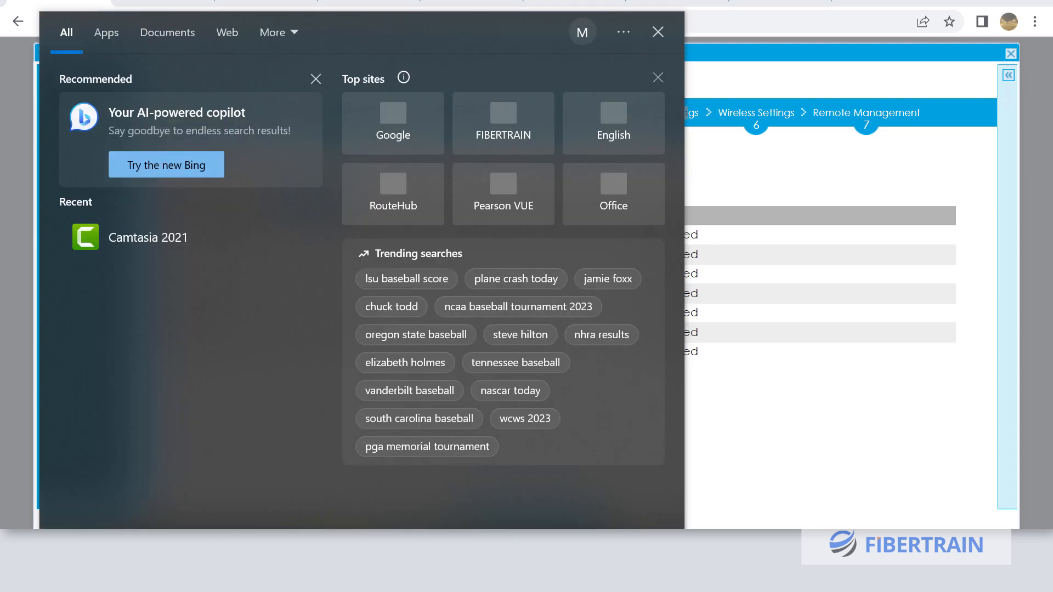
Capture the wizard's service license status with Snipping Tool, then close it and continue
{"action": "type", "text": "z"}
{"action": "key", "text": "BackSpace"}
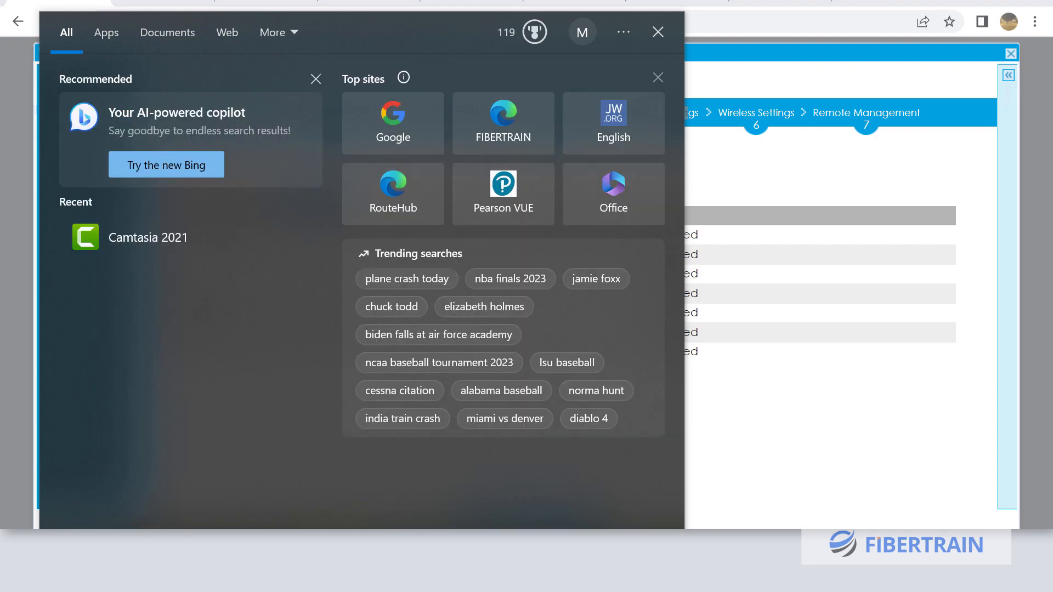
{"action": "type", "text": "snipp"}
{"action": "key", "text": "Return"}
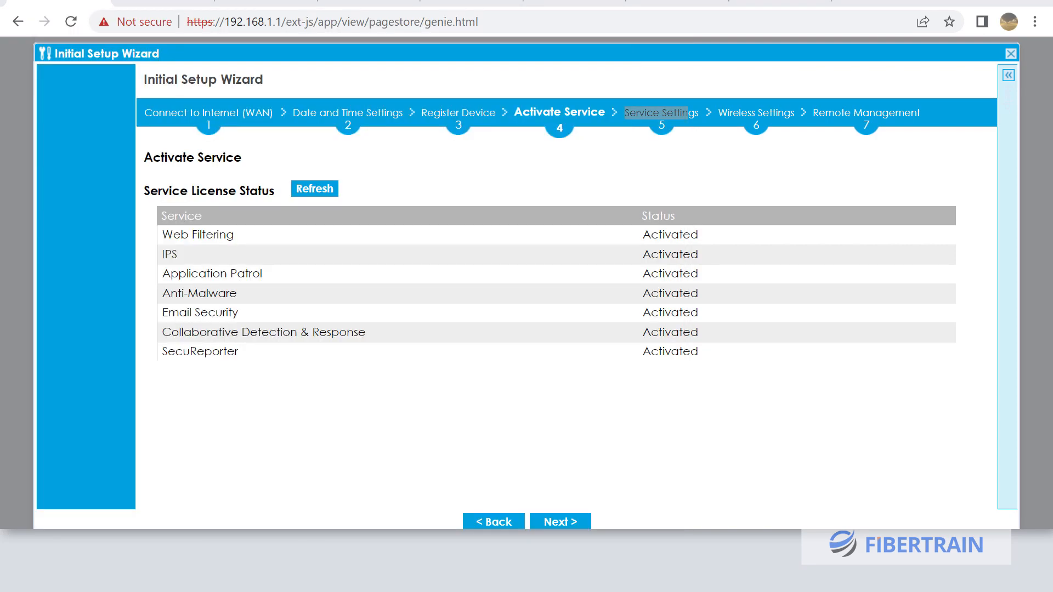
{"action": "left_click", "coordinate": [57, 356]}
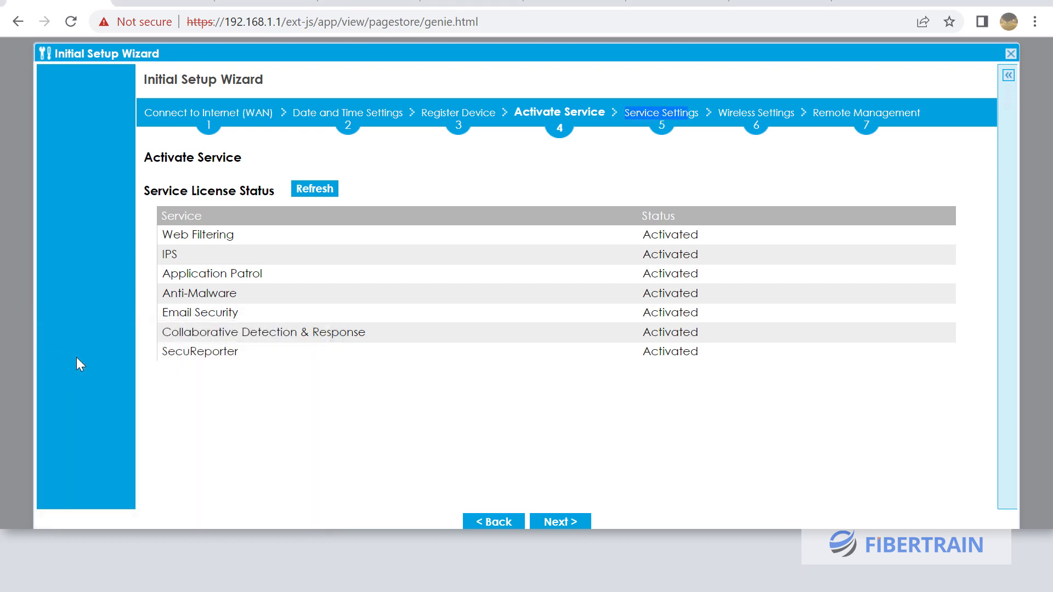
{"action": "left_click_drag", "start_coordinate": [115, 85], "coordinate": [980, 487]}
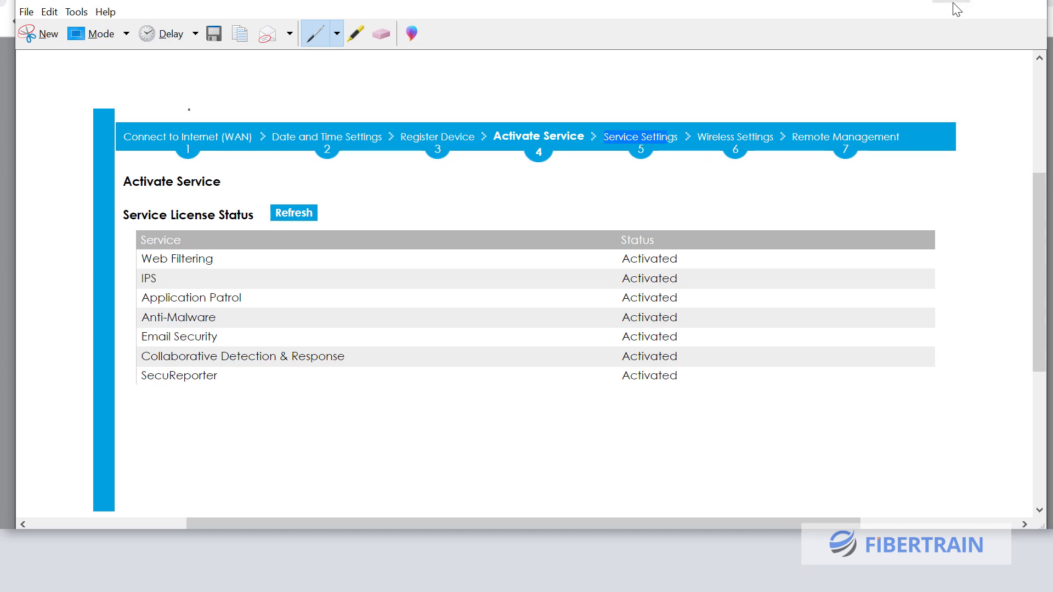
{"action": "left_click", "coordinate": [954, 3]}
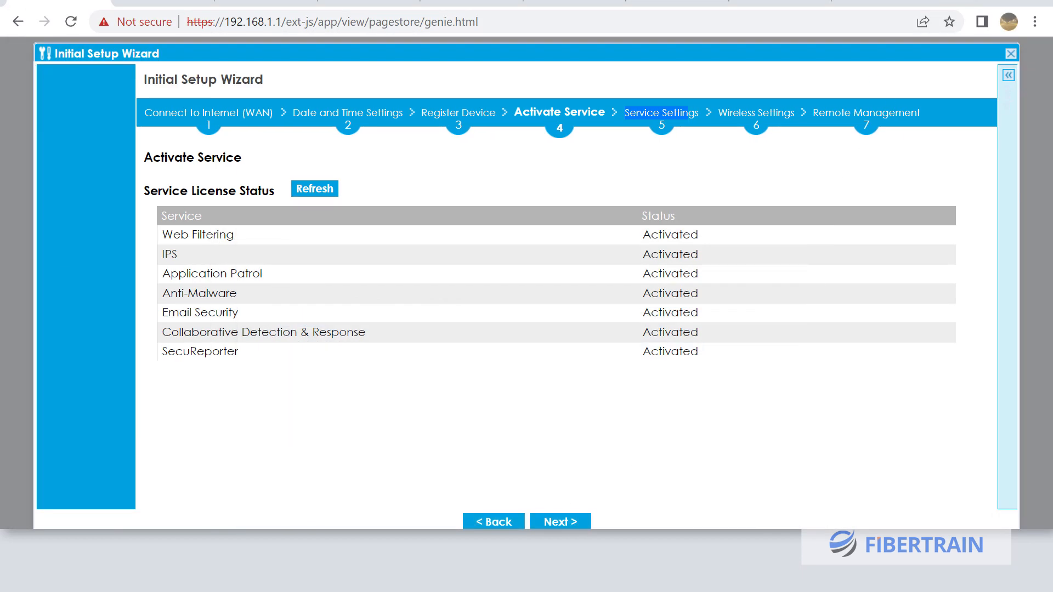
{"action": "left_click", "coordinate": [556, 522]}
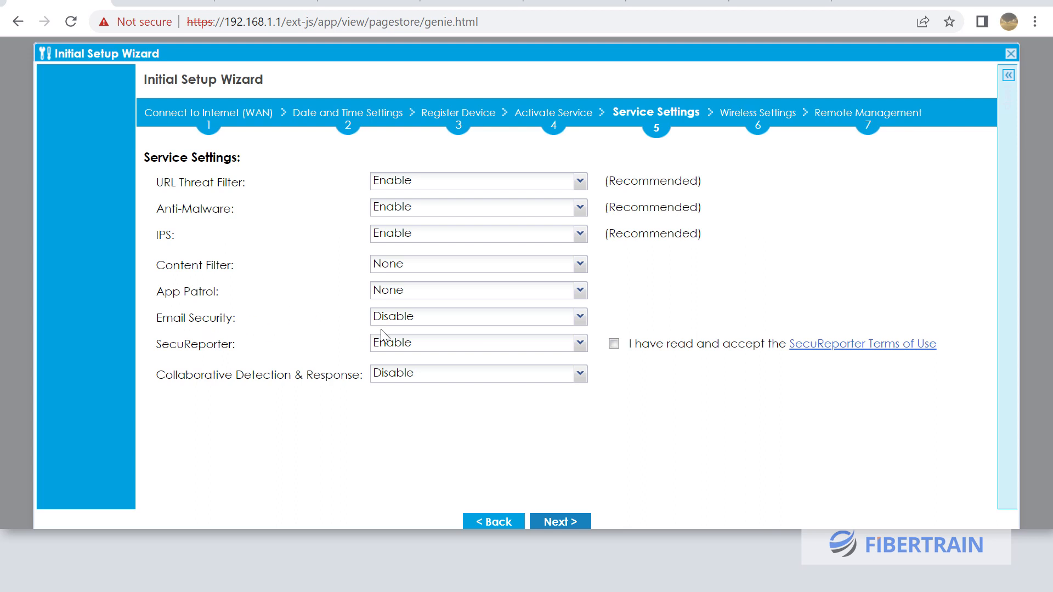
Set Content Filter to business productivity, App Patrol to block high-risk apps, and enable Email Security and Collaborative Detection & Response
{"action": "left_click", "coordinate": [581, 267]}
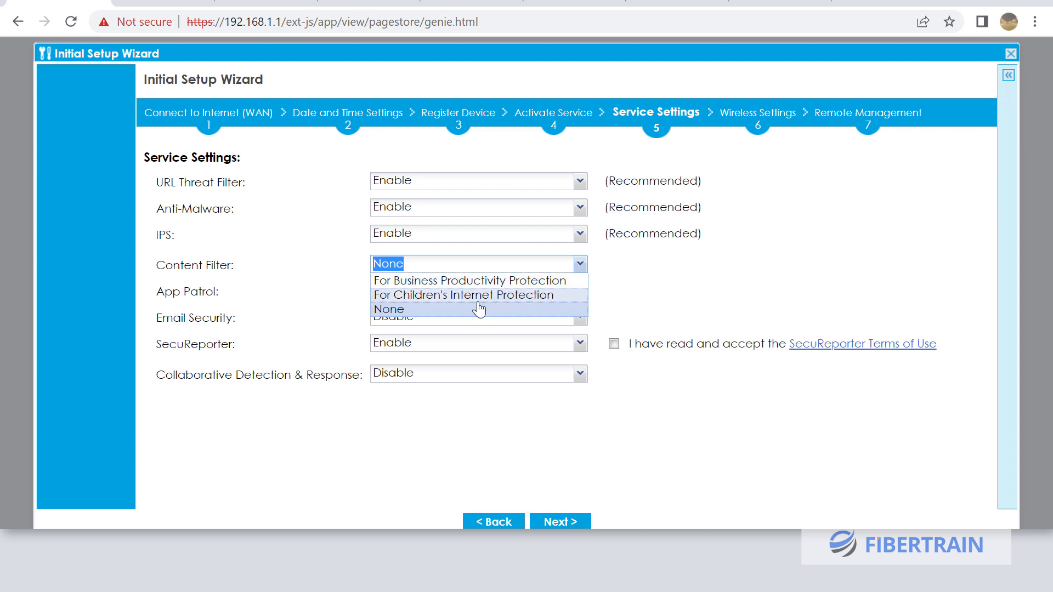
{"action": "left_click", "coordinate": [493, 280]}
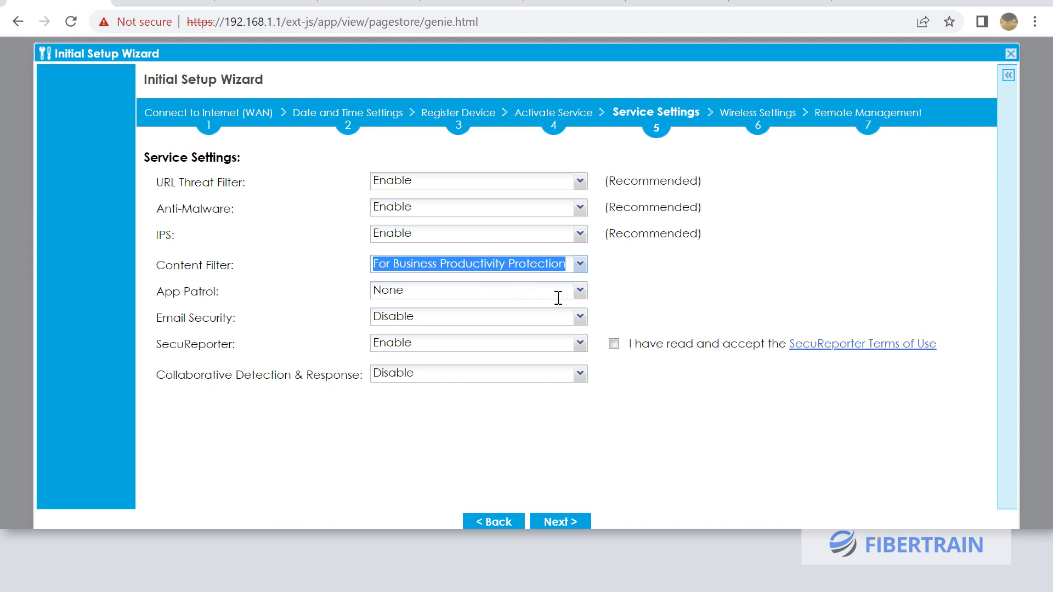
{"action": "left_click", "coordinate": [579, 290]}
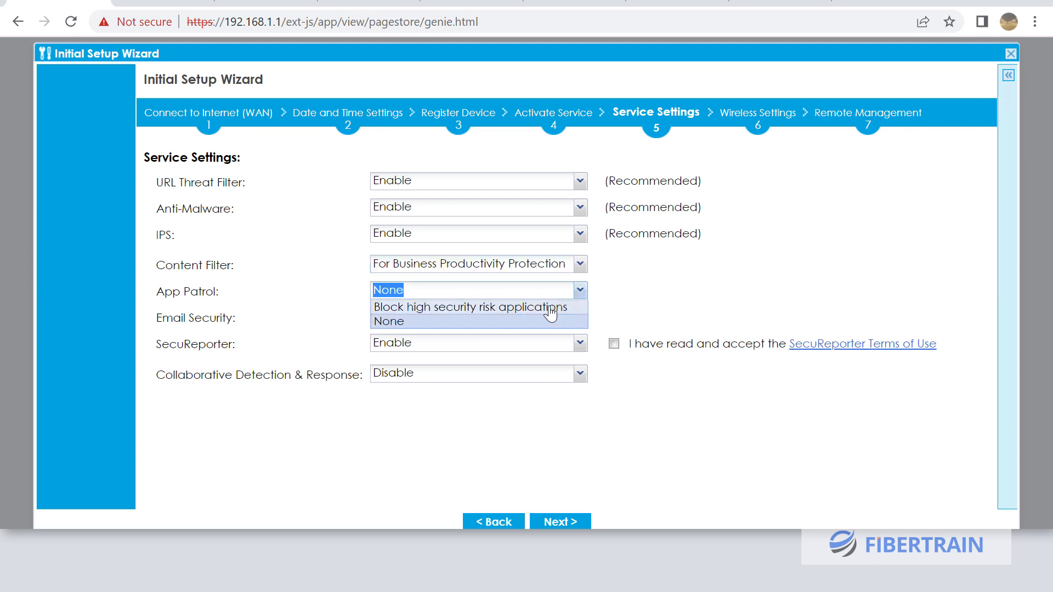
{"action": "left_click", "coordinate": [519, 308]}
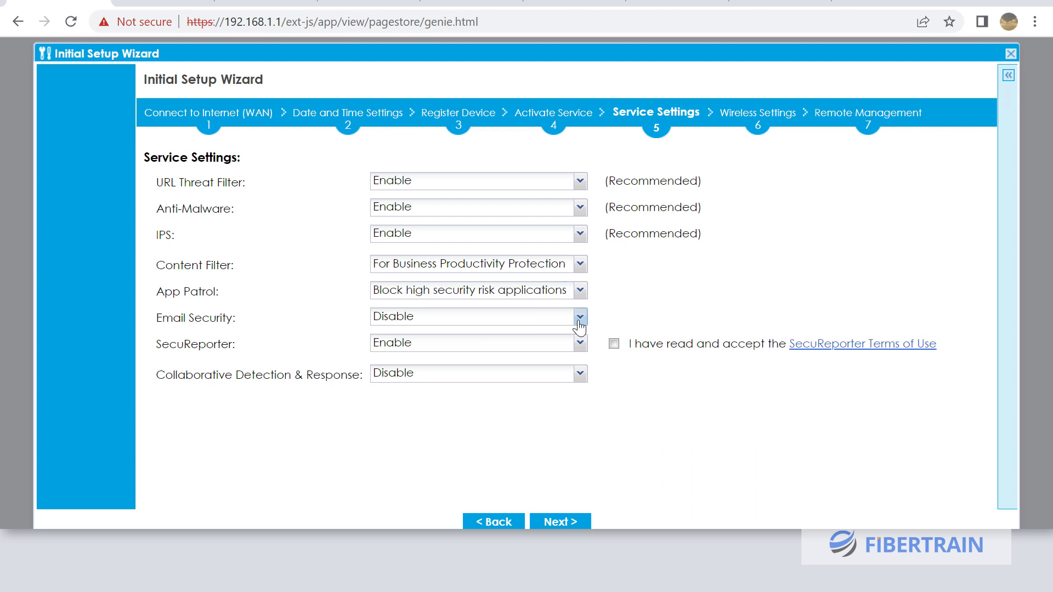
{"action": "left_click", "coordinate": [579, 317]}
{"action": "left_click", "coordinate": [516, 335]}
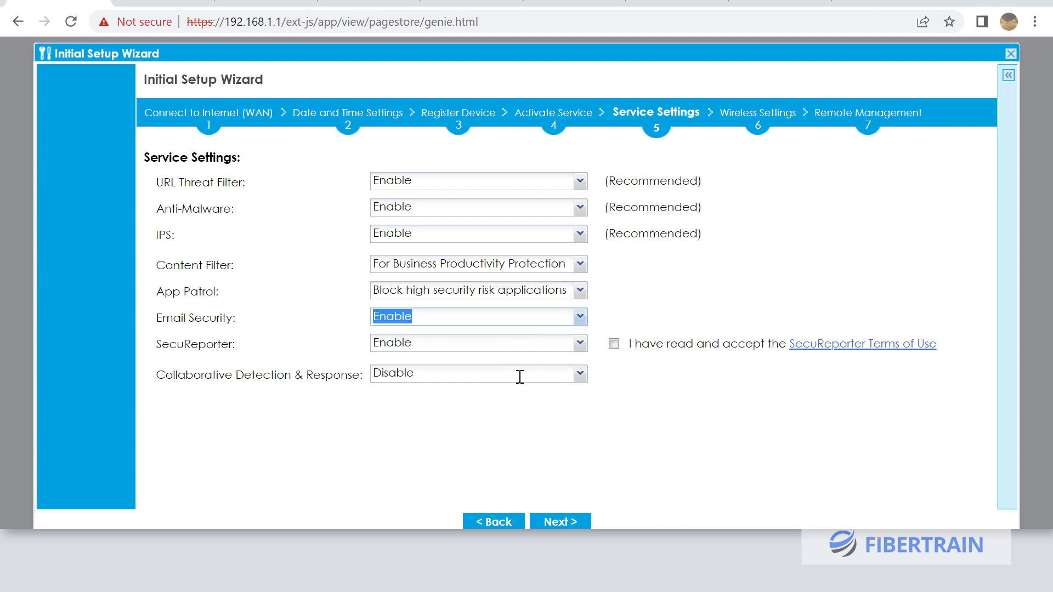
{"action": "left_click", "coordinate": [580, 374]}
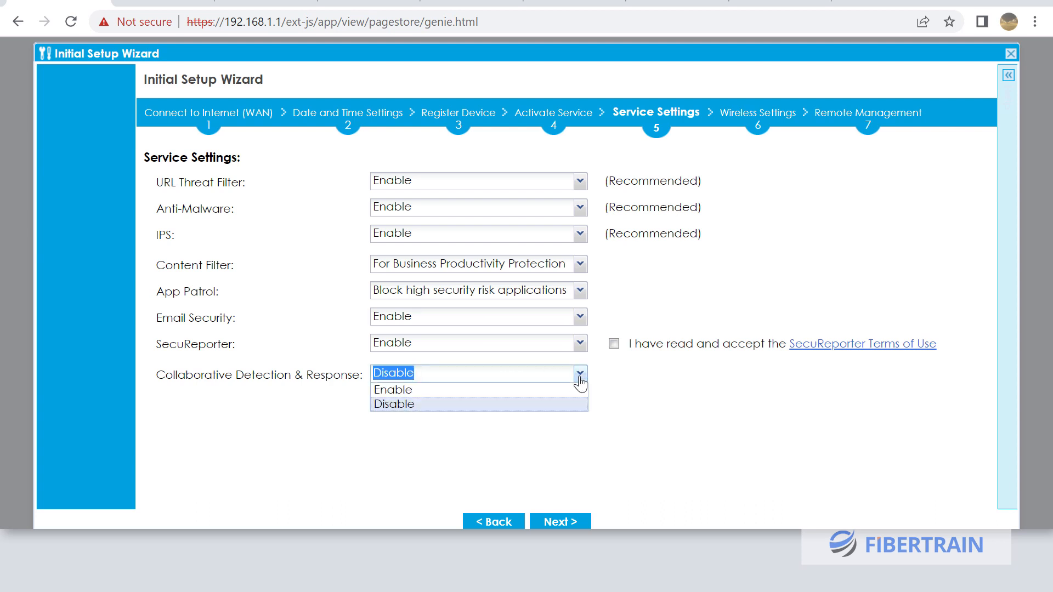
{"action": "left_click", "coordinate": [546, 389]}
Accept the SecuReporter terms of use and continue to SecuReporter setup
{"action": "left_click", "coordinate": [699, 382]}
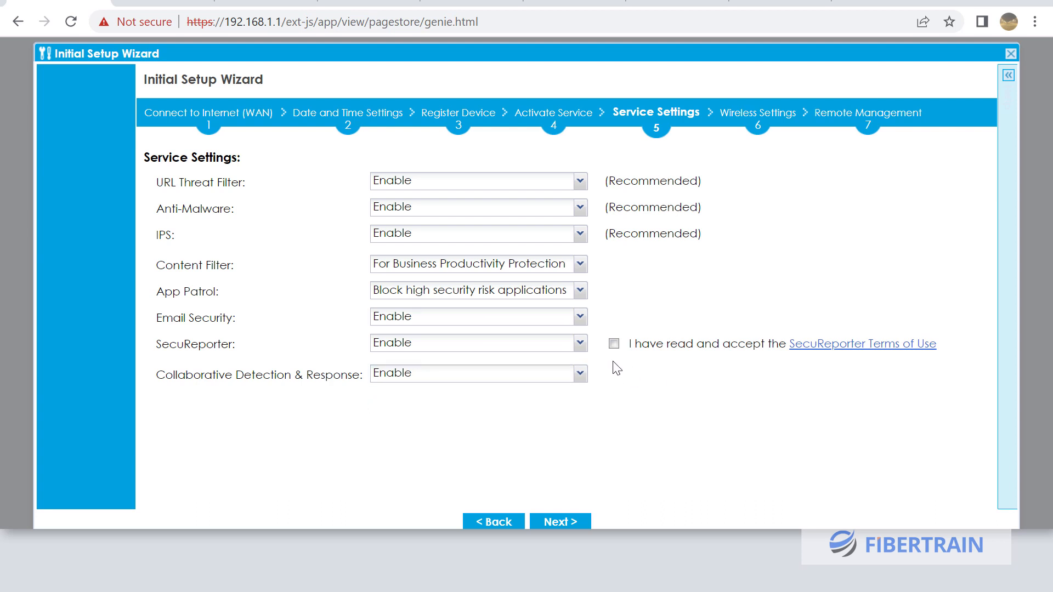
{"action": "left_click", "coordinate": [614, 343]}
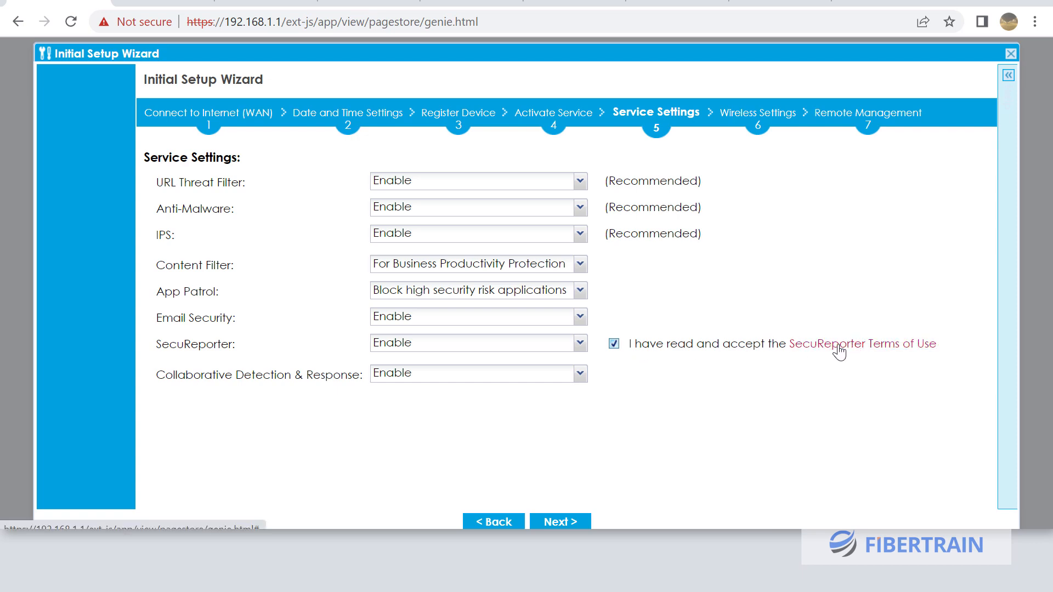
{"action": "left_click", "coordinate": [570, 523]}
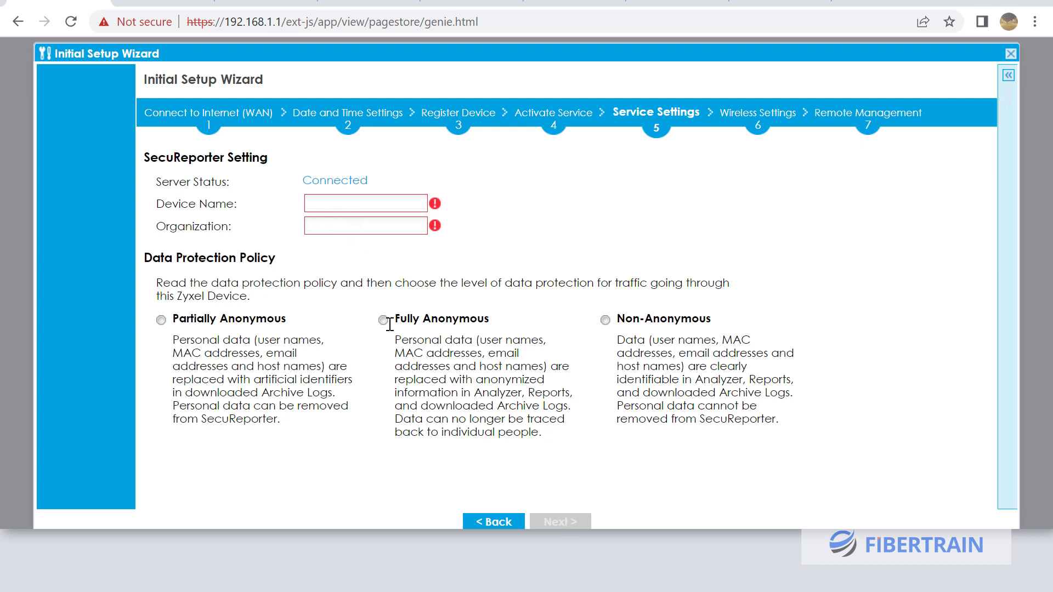
Enter device name Edge-FW01 and organization Fibertrain-Demo for SecuReporter, then try to advance
{"action": "left_click", "coordinate": [340, 204]}
{"action": "type", "text": "Edge-FW01"}
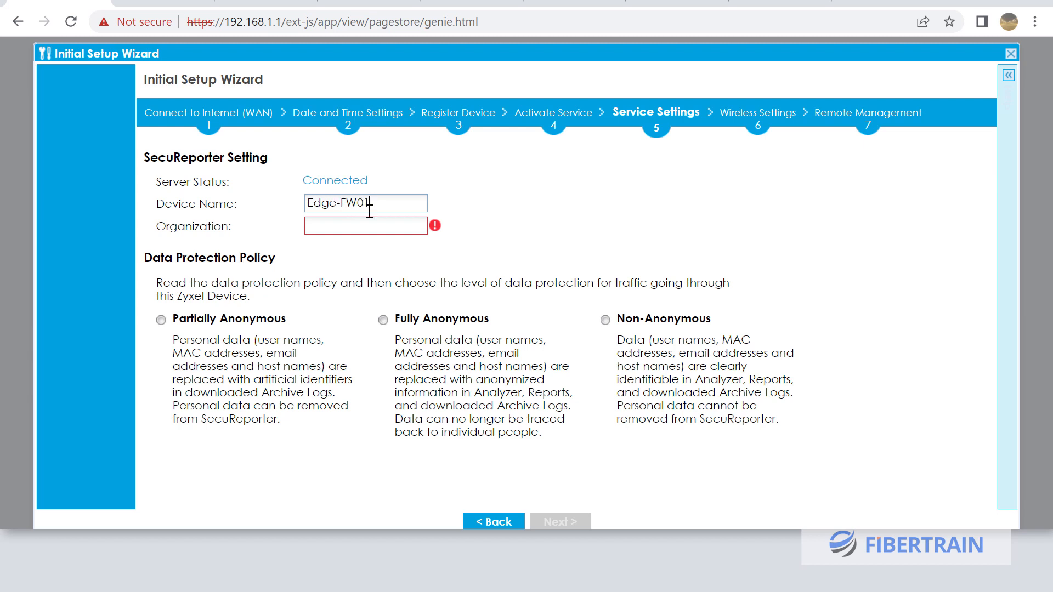
{"action": "left_click", "coordinate": [365, 226]}
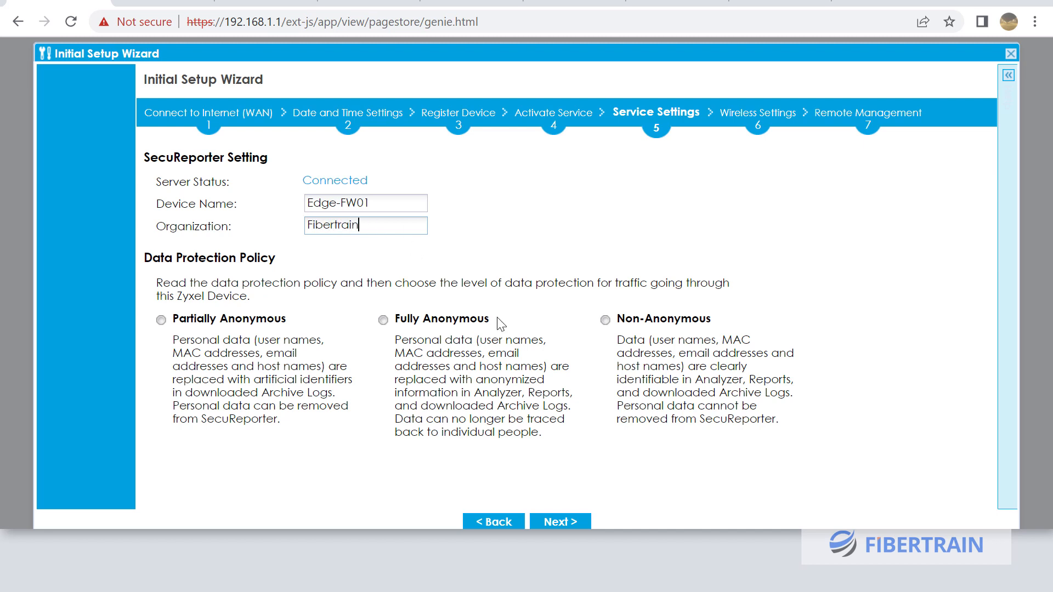
{"action": "left_click", "coordinate": [559, 522]}
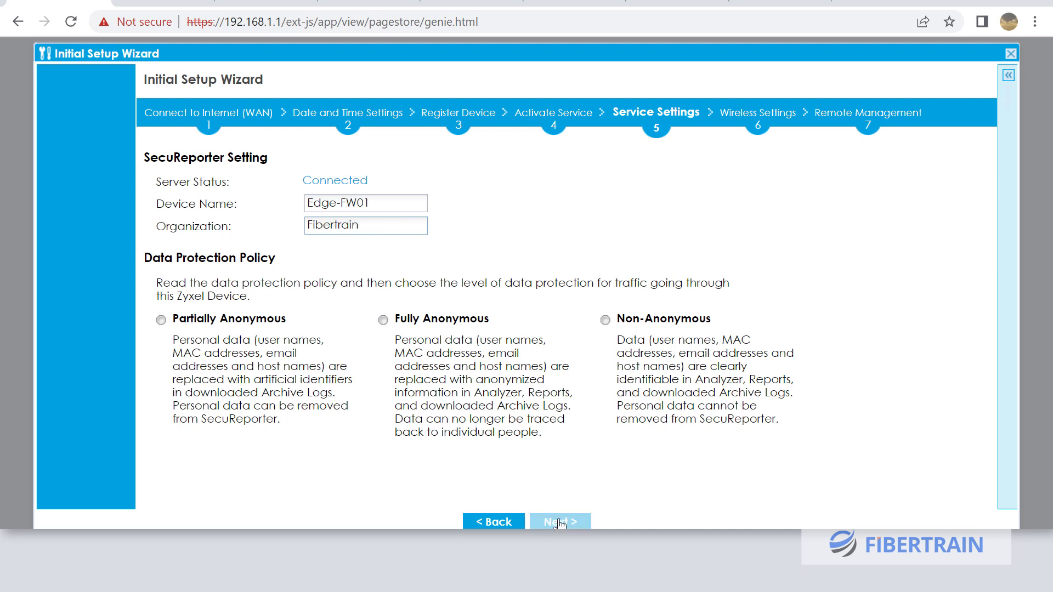
{"action": "left_click_drag", "start_coordinate": [359, 225], "coordinate": [317, 227]}
{"action": "left_click", "coordinate": [386, 226]}
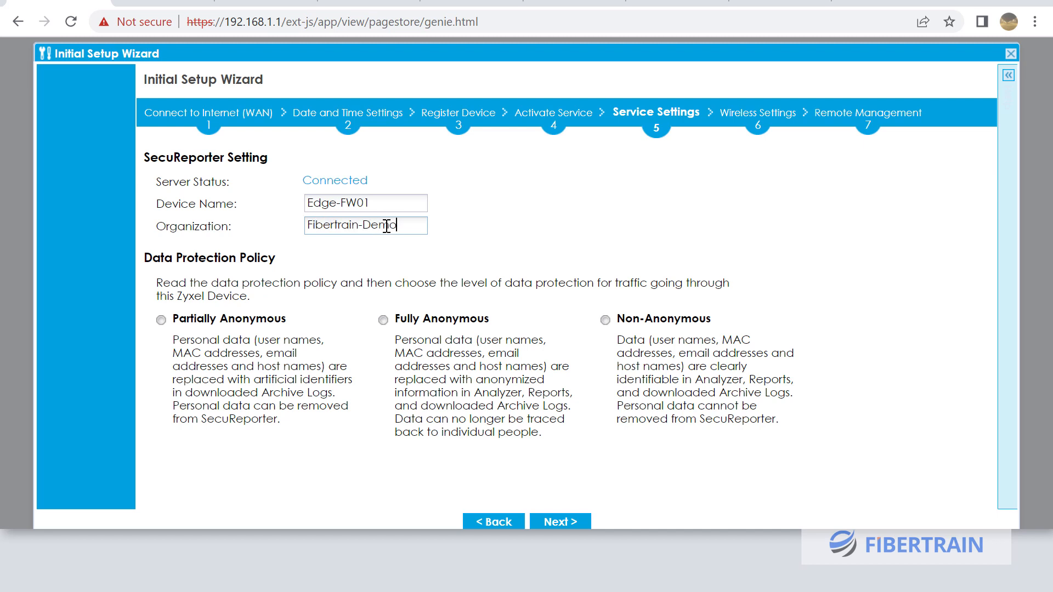
{"action": "left_click", "coordinate": [558, 523]}
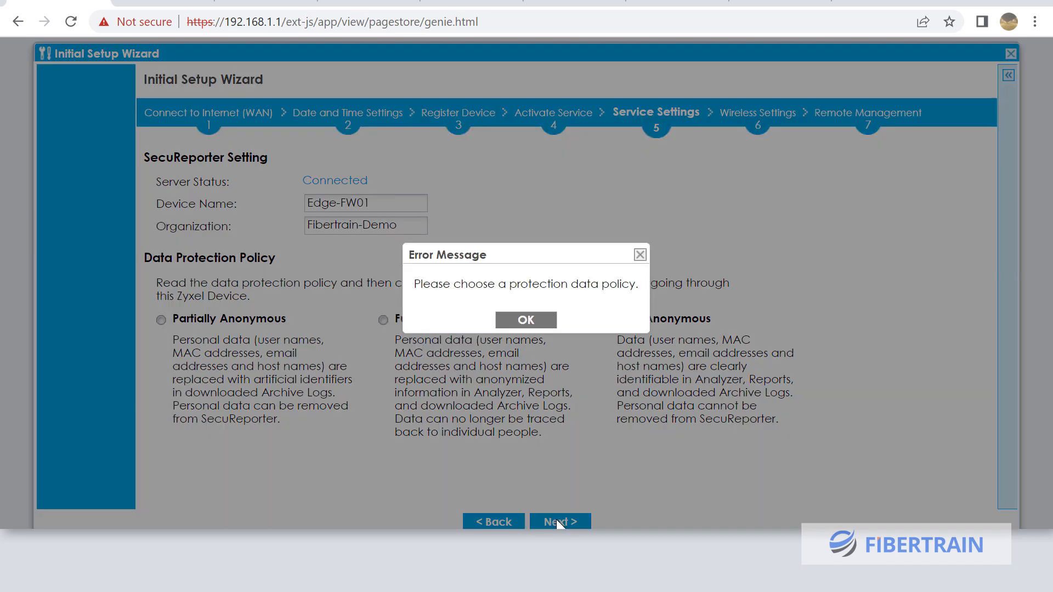
Dismiss the missing-policy error and choose Fully Anonymous data protection instead of Non-Anonymous
{"action": "left_click", "coordinate": [518, 320]}
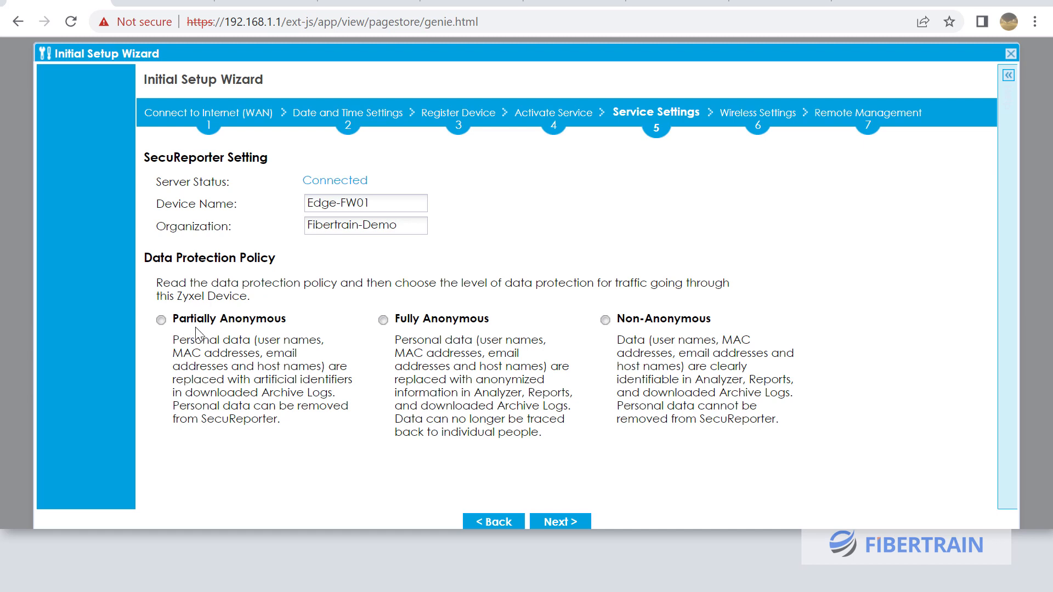
{"action": "left_click", "coordinate": [605, 321]}
{"action": "left_click", "coordinate": [382, 319]}
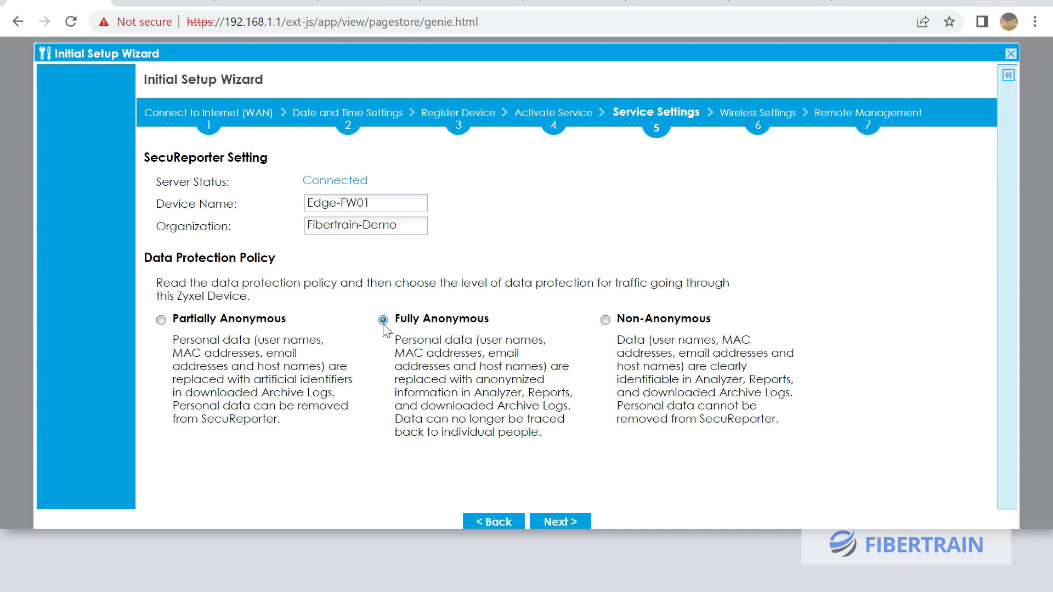
Save SecuReporter settings and leave AP Controller set to No on Wireless Settings
{"action": "left_click", "coordinate": [564, 523]}
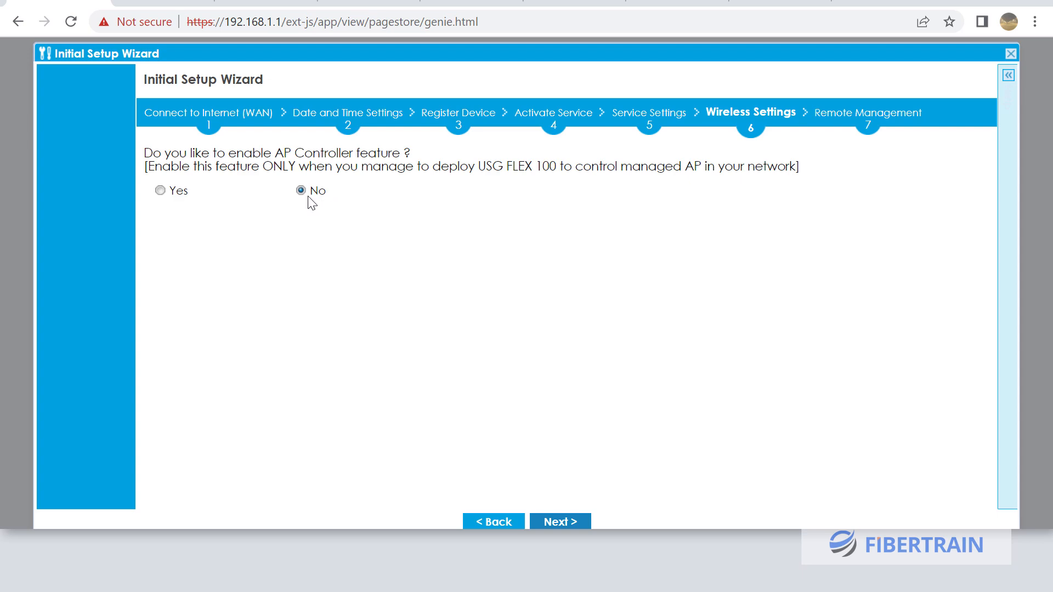
{"action": "left_click", "coordinate": [560, 523]}
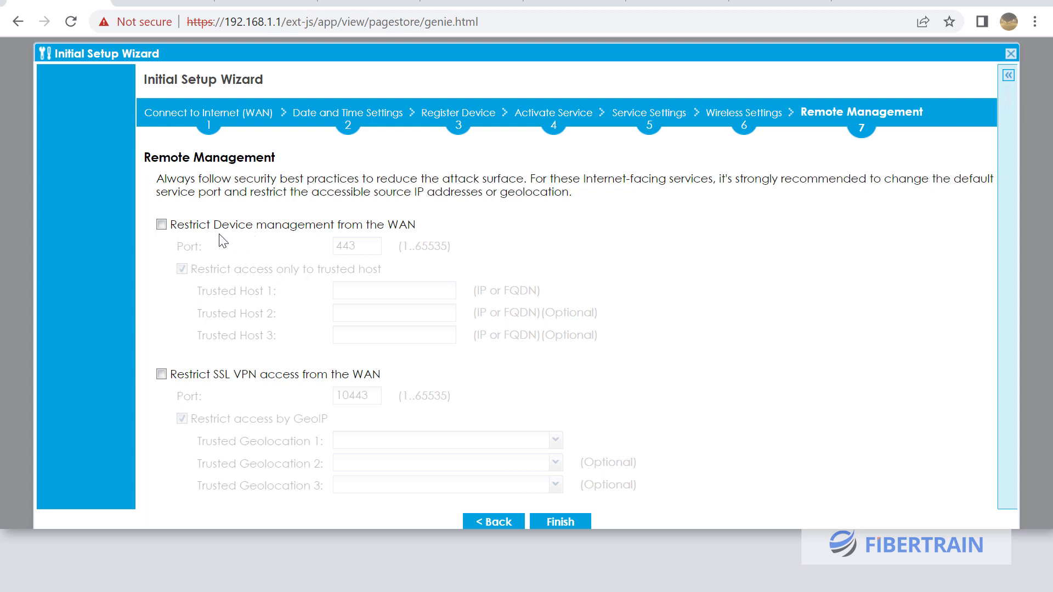
Restrict WAN device management on port 443 and start entering a trusted host address
{"action": "left_click", "coordinate": [161, 225]}
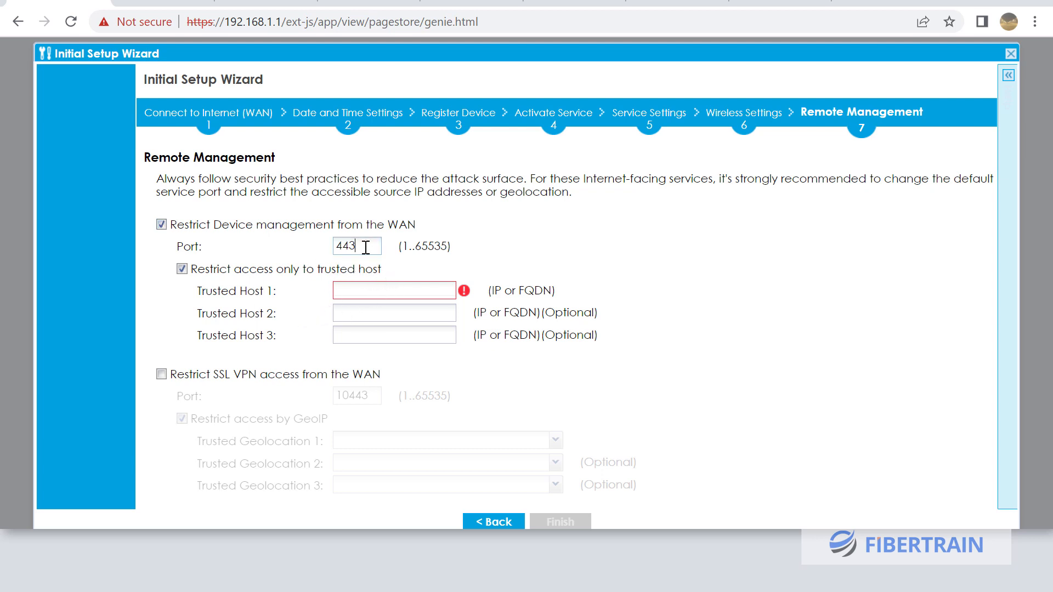
{"action": "left_click_drag", "start_coordinate": [365, 247], "coordinate": [333, 250]}
{"action": "left_click", "coordinate": [353, 292]}
{"action": "type", "text": "92.168.1.100"}
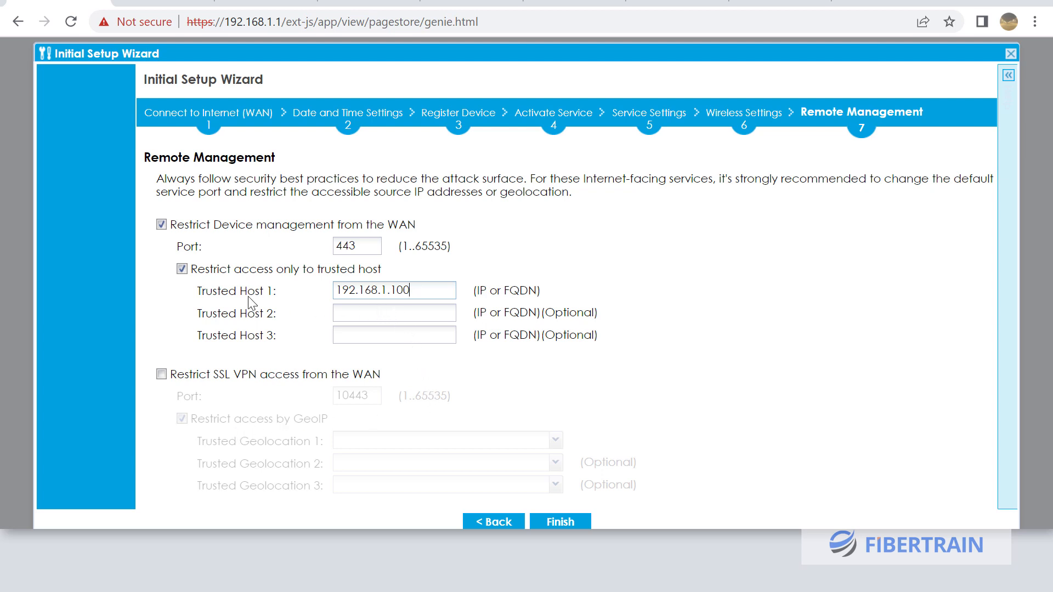
Clear the trusted host, untick both management restrictions, and finish the setup wizard
{"action": "left_click", "coordinate": [183, 274]}
{"action": "left_click", "coordinate": [182, 270]}
{"action": "left_click_drag", "start_coordinate": [436, 289], "coordinate": [298, 296]}
{"action": "key", "text": "BackSpace"}
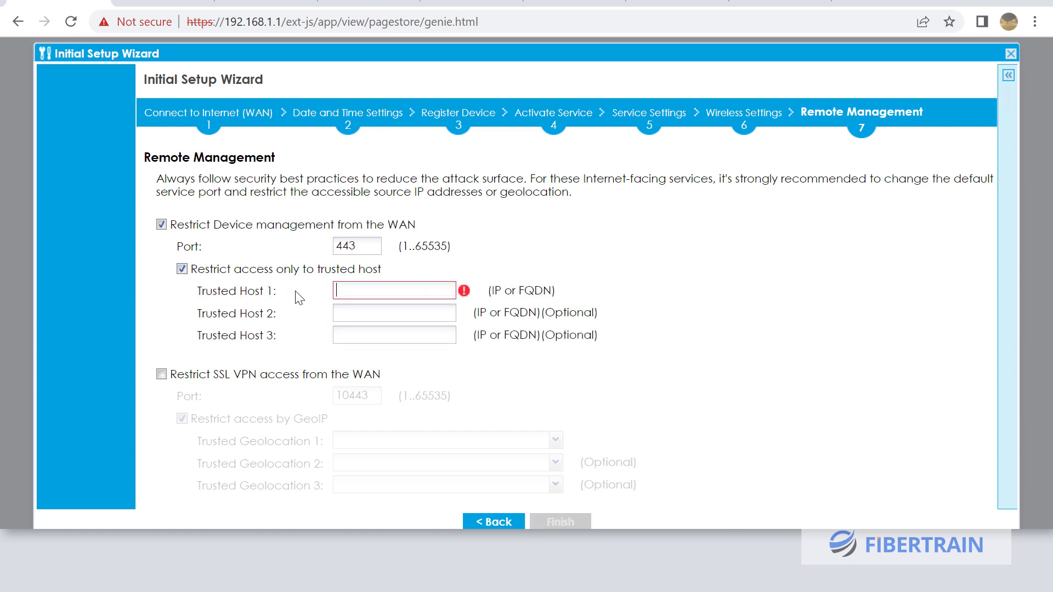
{"action": "left_click", "coordinate": [182, 269]}
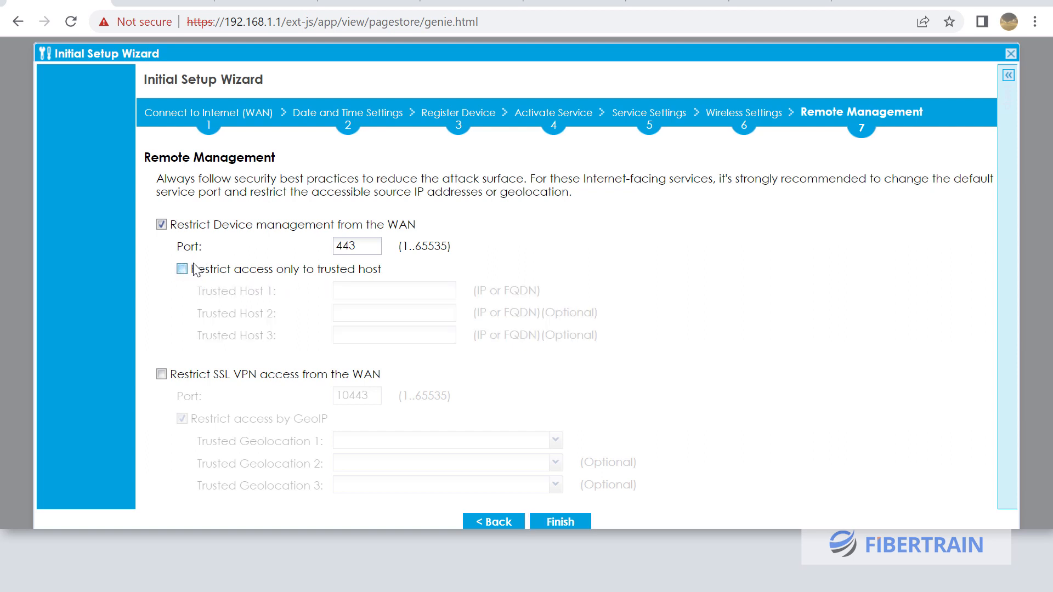
{"action": "left_click", "coordinate": [162, 225]}
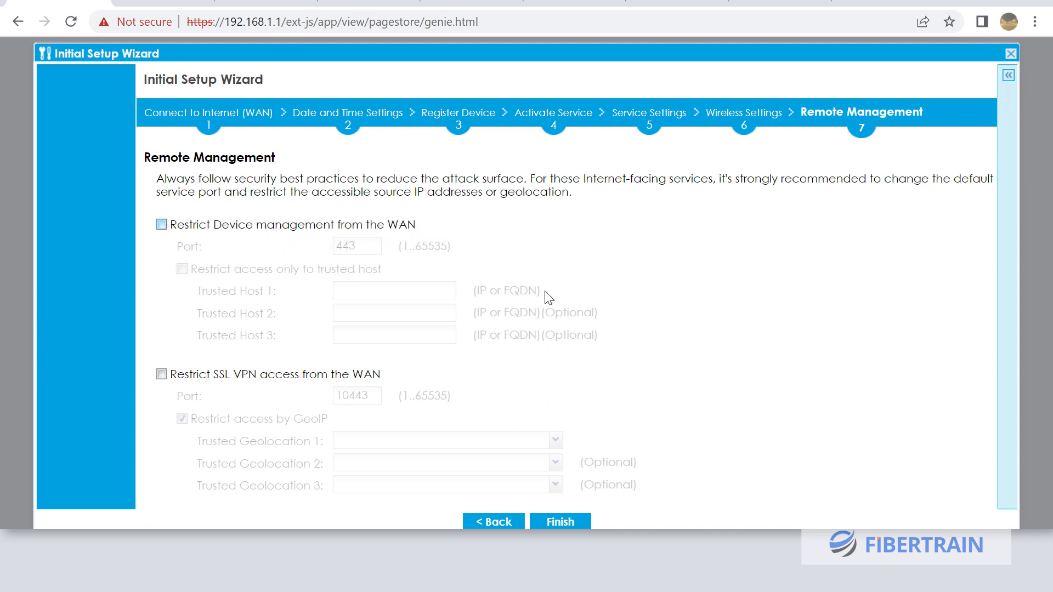
{"action": "left_click", "coordinate": [554, 523]}
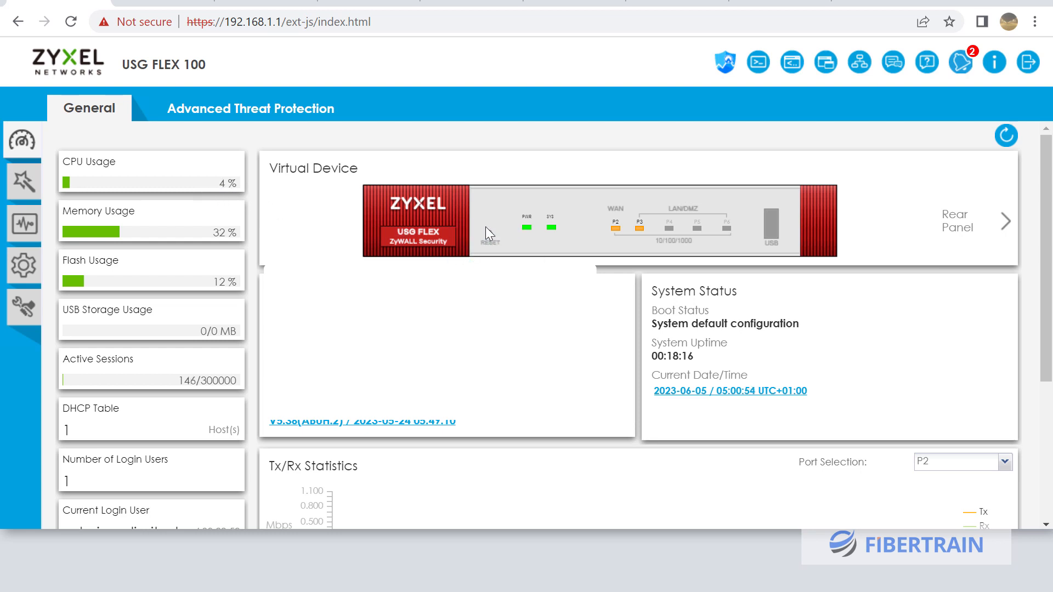
Inspect the USG FLEX 100 dashboard's virtual device ports and status panels
{"action": "mouse_move", "coordinate": [616, 229]}
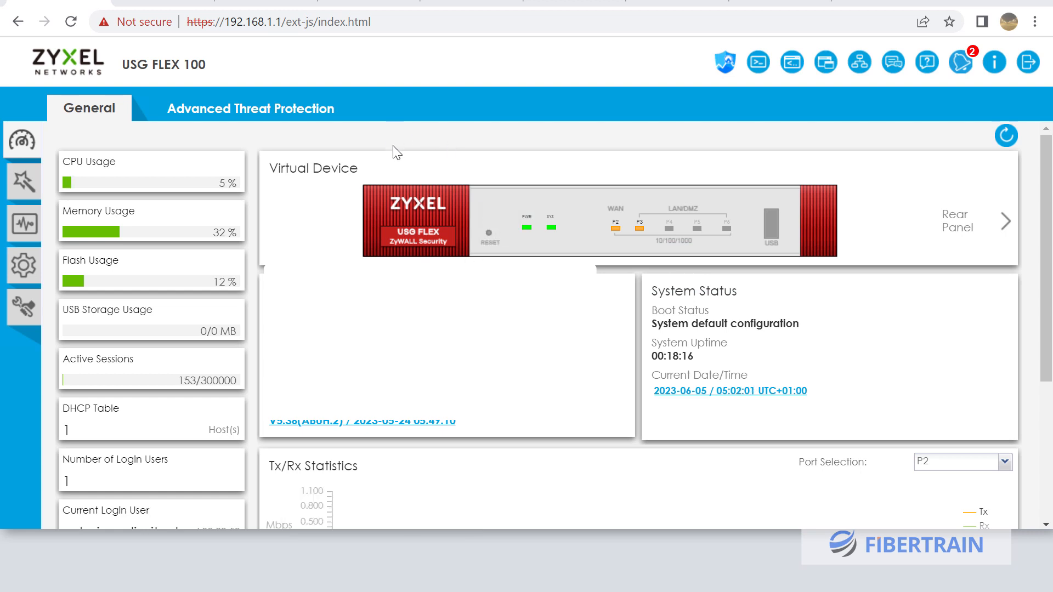
{"action": "mouse_move", "coordinate": [371, 188]}
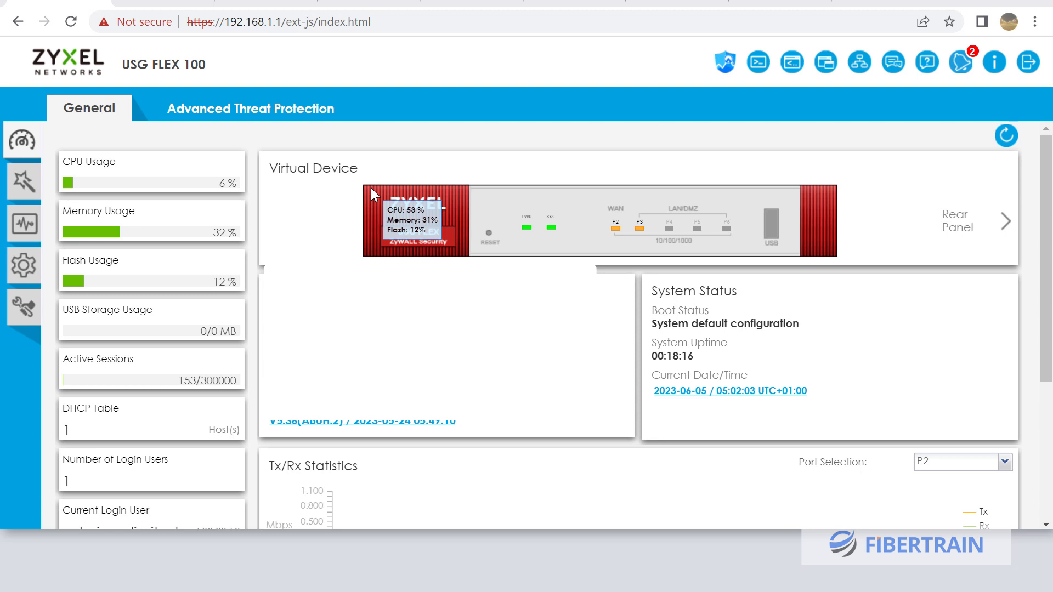